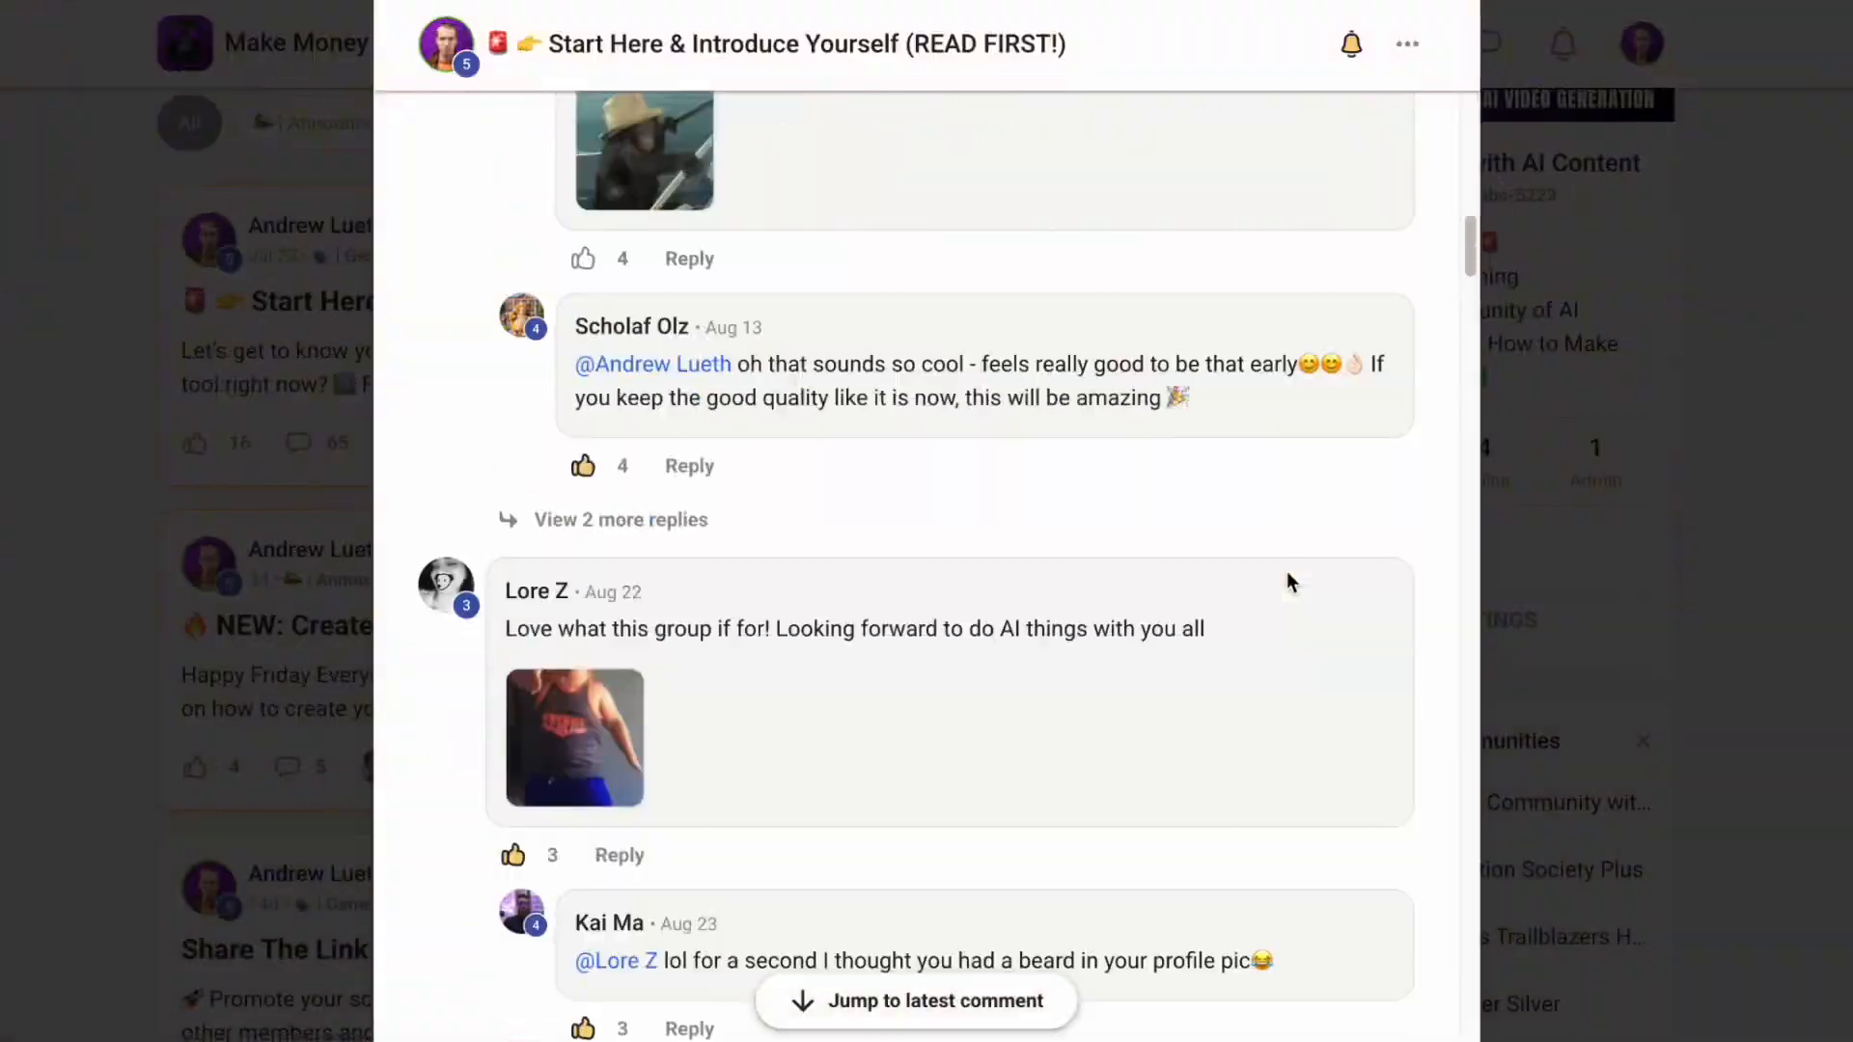
# - Open the AI video generation tool and select Motion 2.0 as the generation model
pyautogui.scroll(-10, 1287, 575)
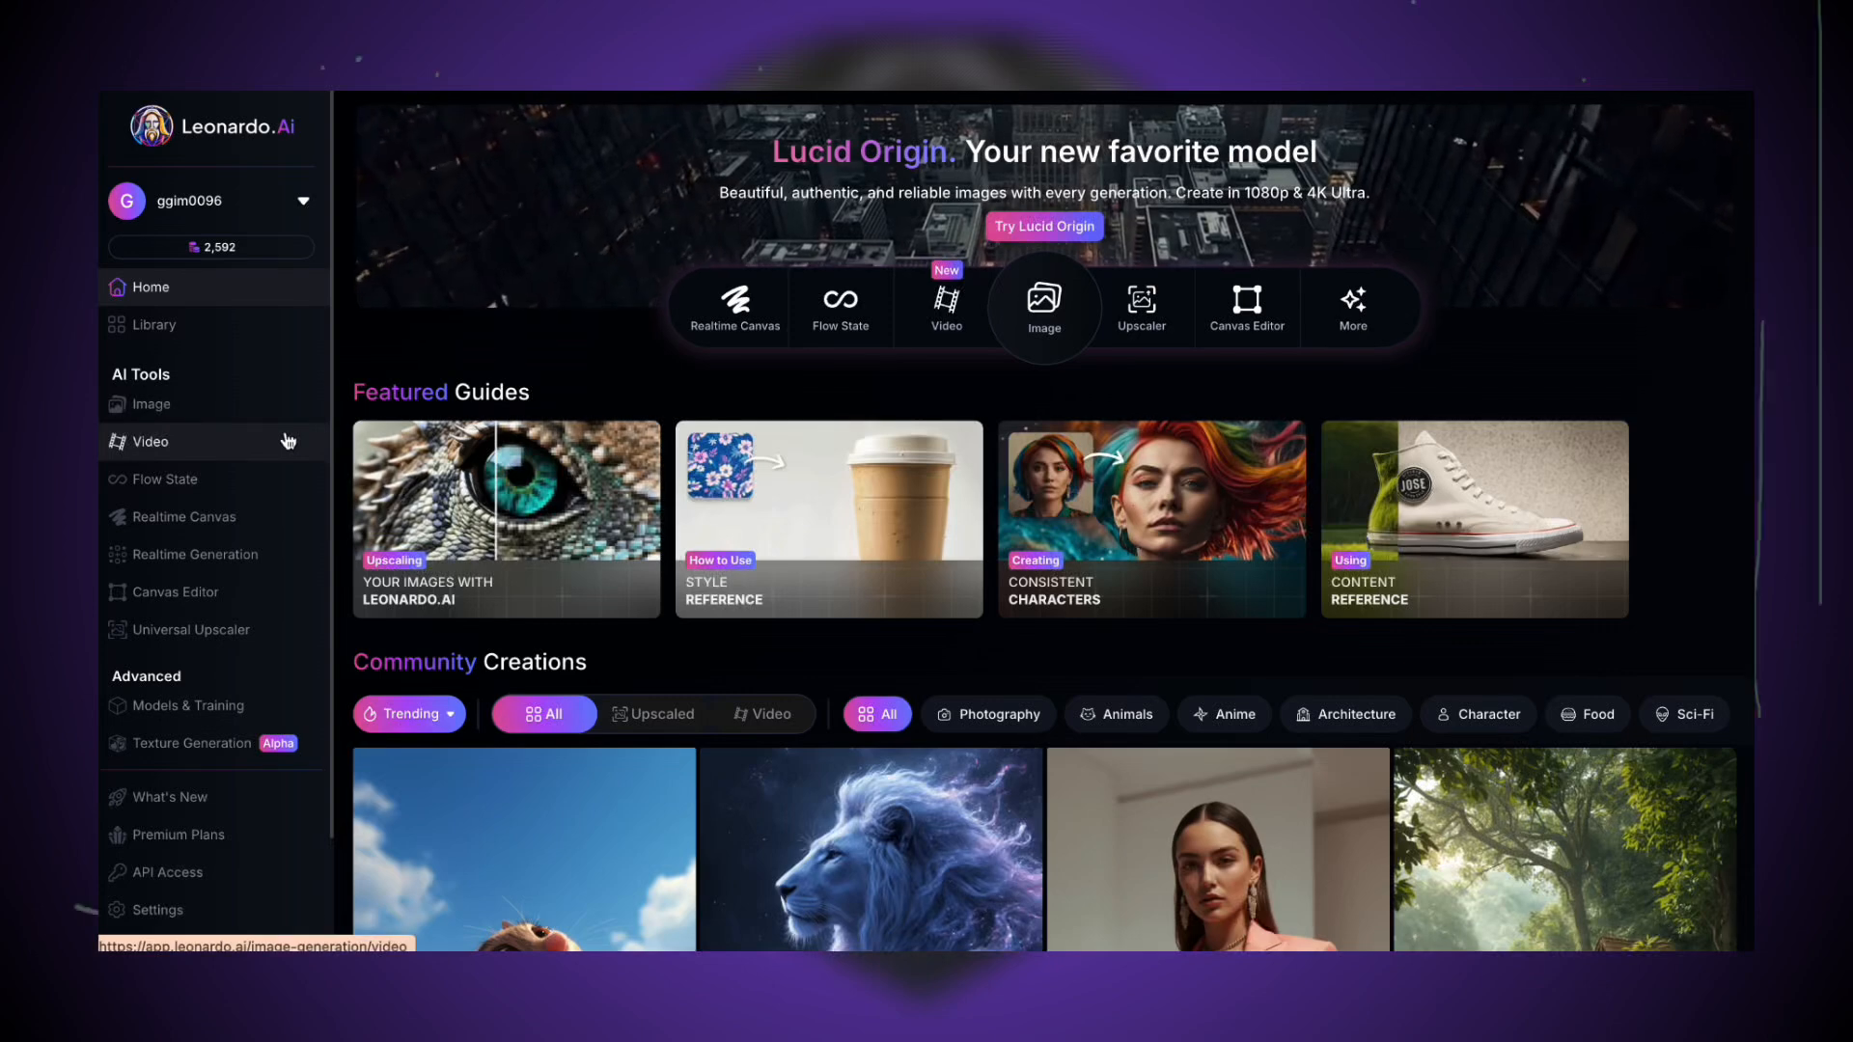
pyautogui.click(288, 440)
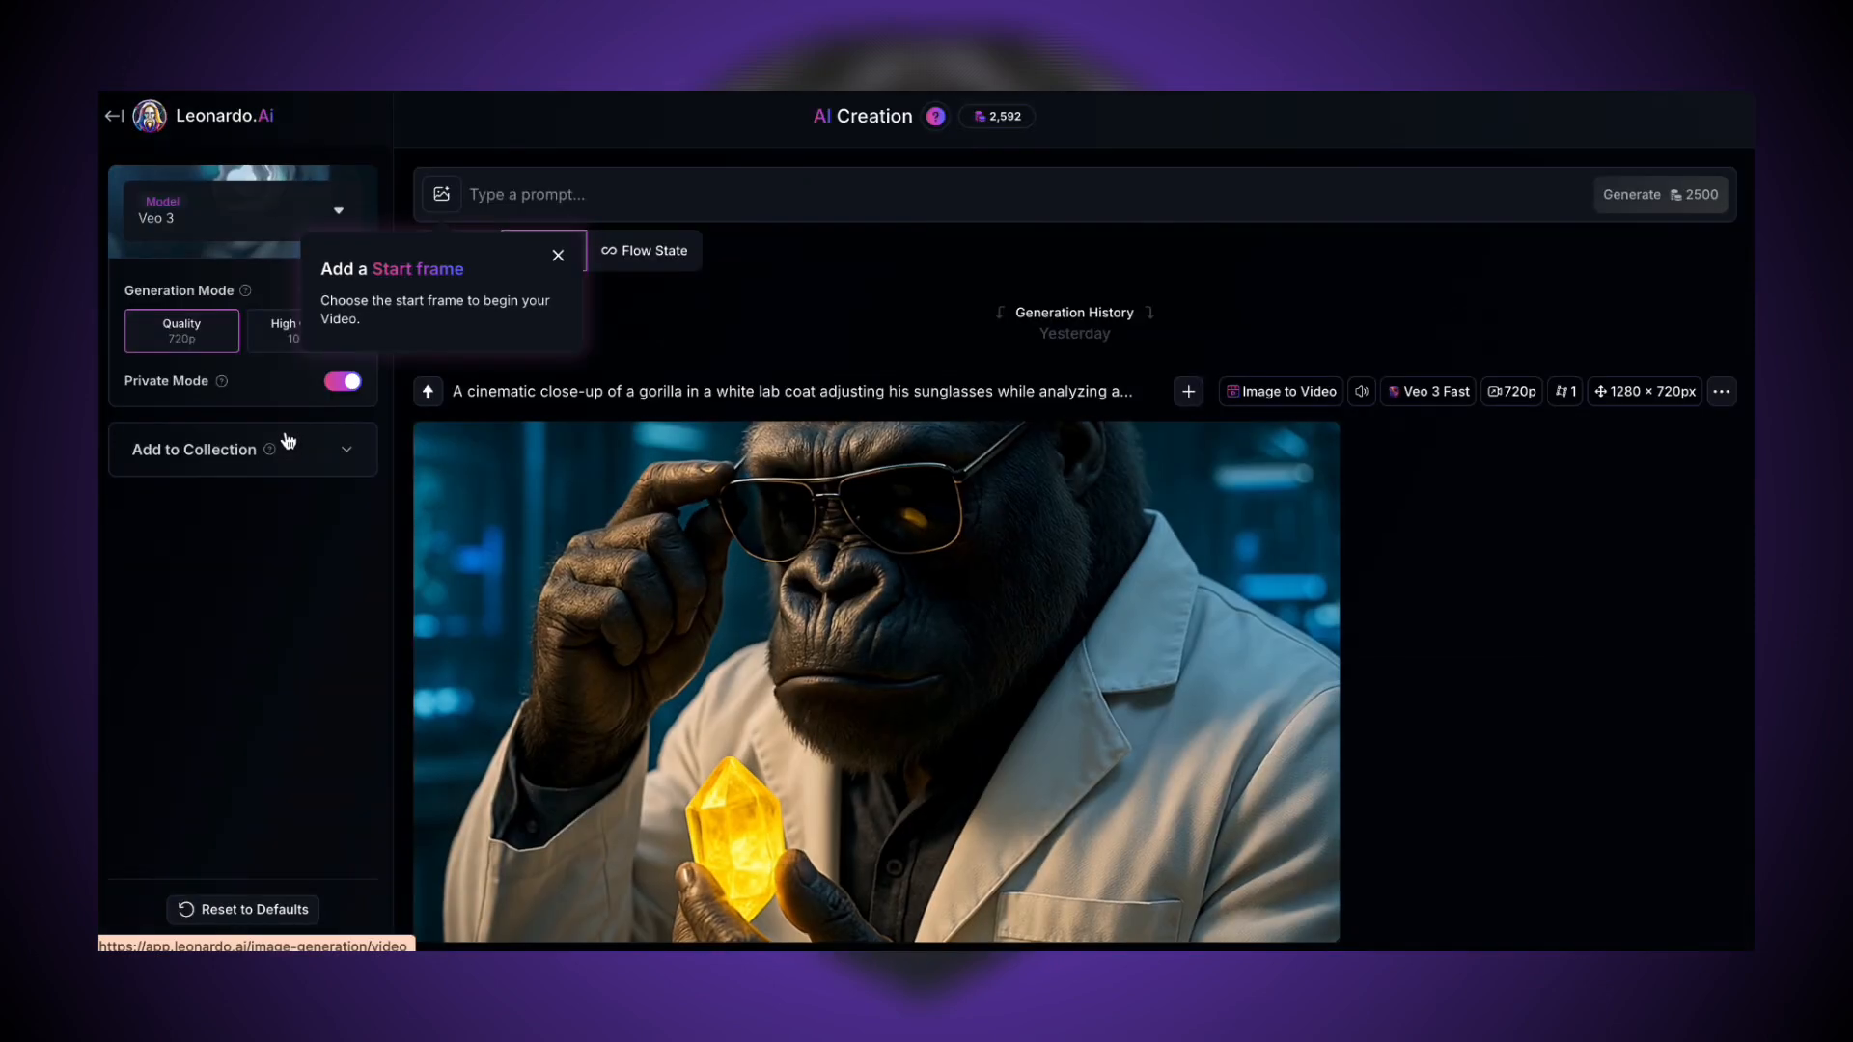
pyautogui.click(285, 205)
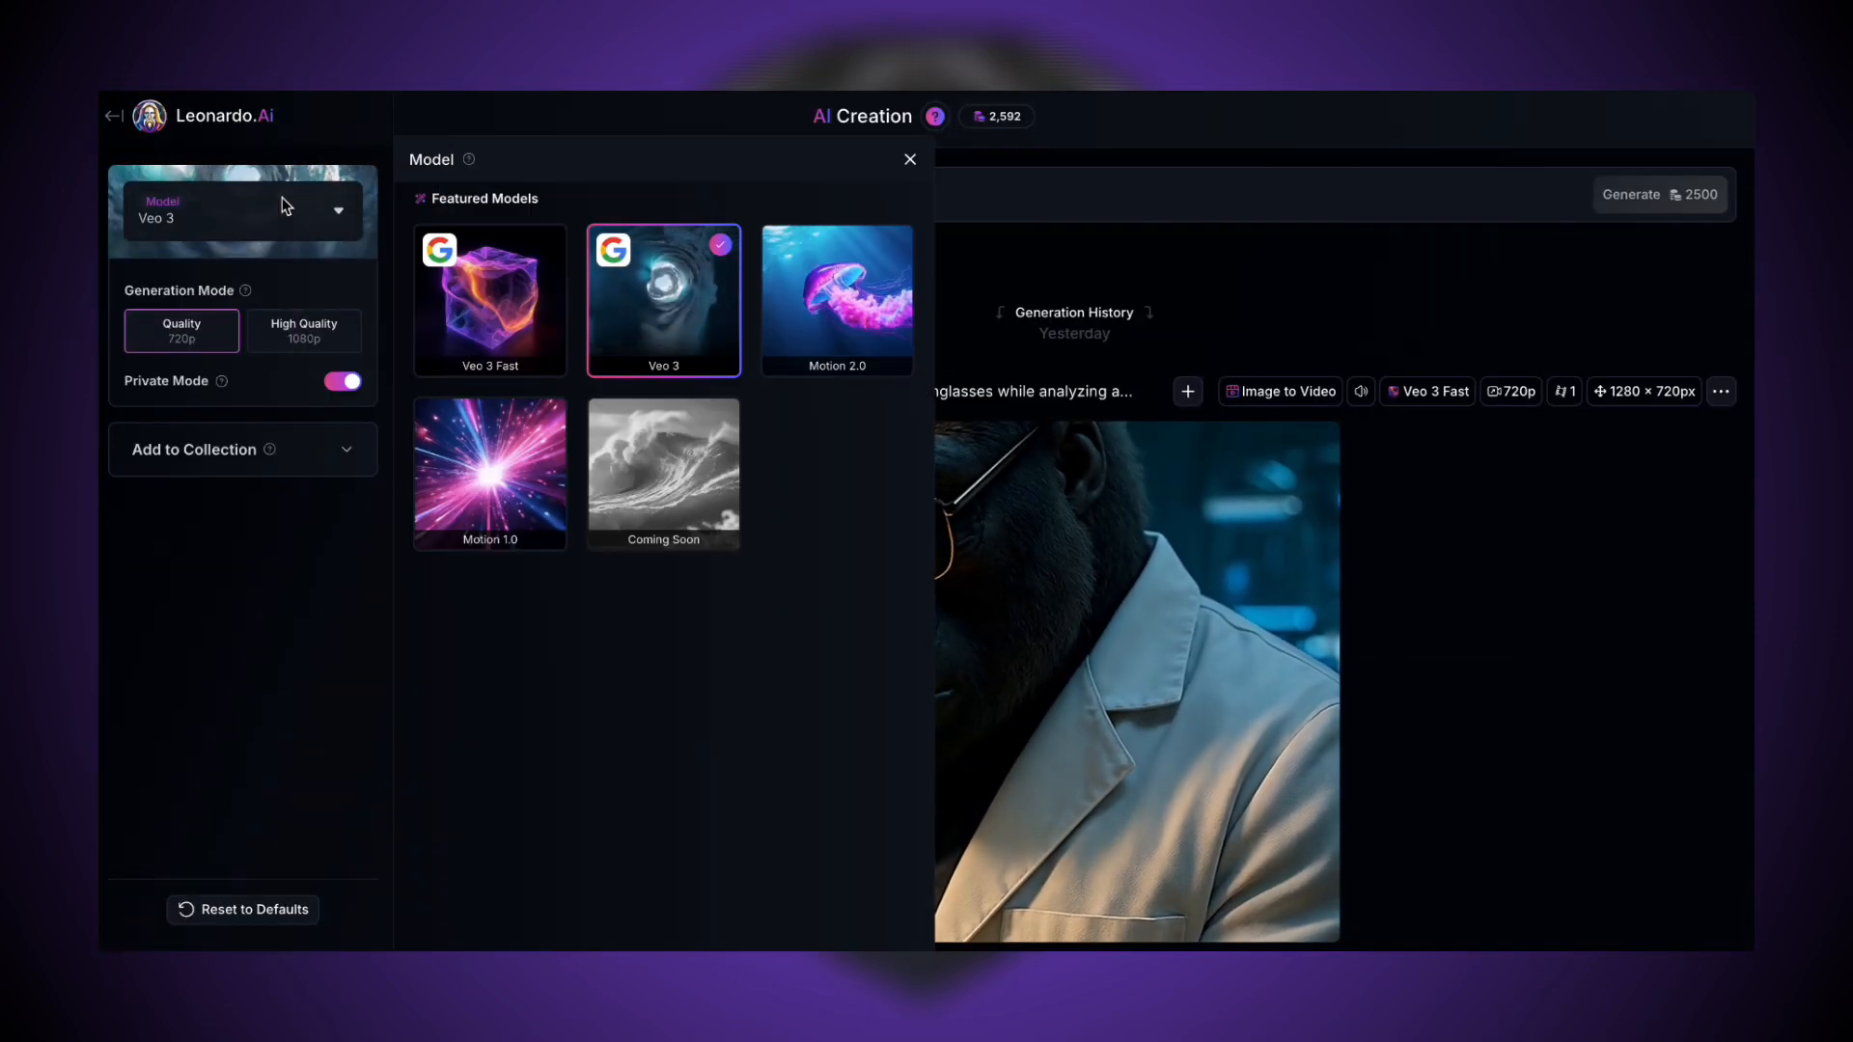
pyautogui.click(793, 272)
pyautogui.click(894, 162)
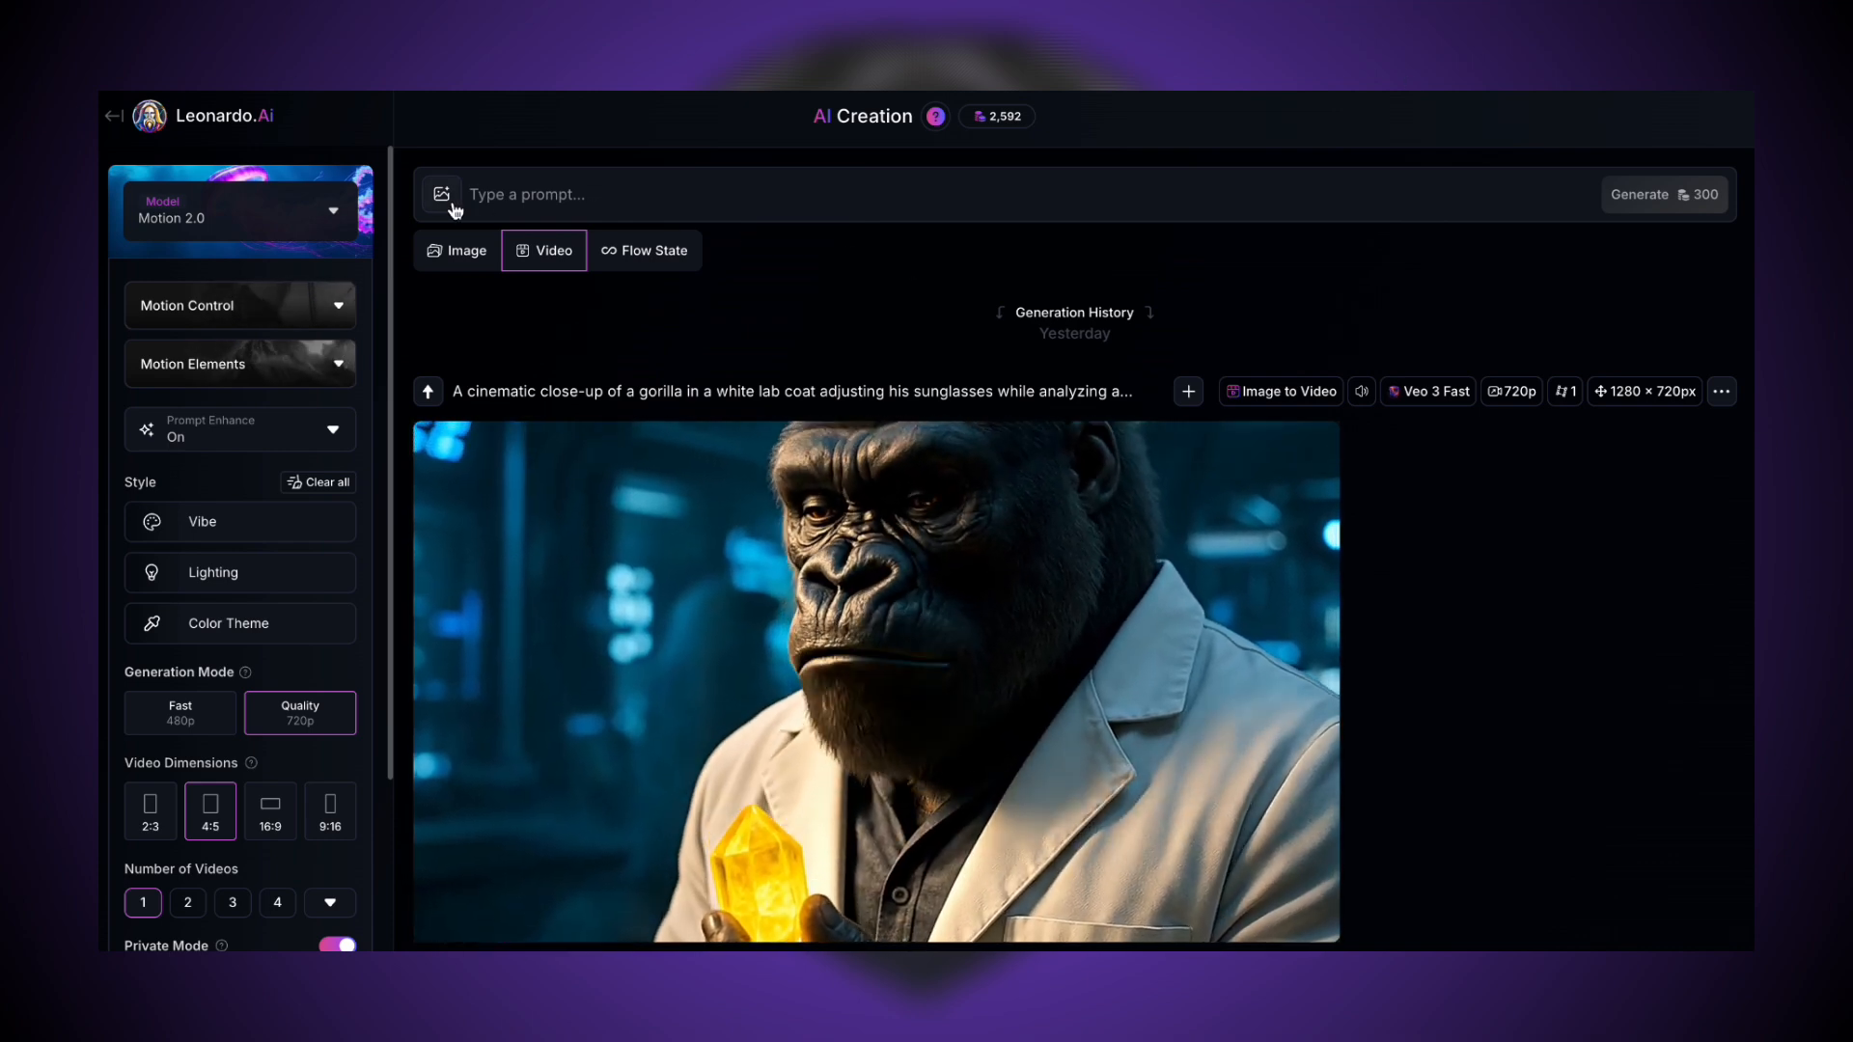
# - Examine the start frame selection, Motion Control, Motion Elements and the Vibe, Lighting and Color Theme style options
pyautogui.click(444, 196)
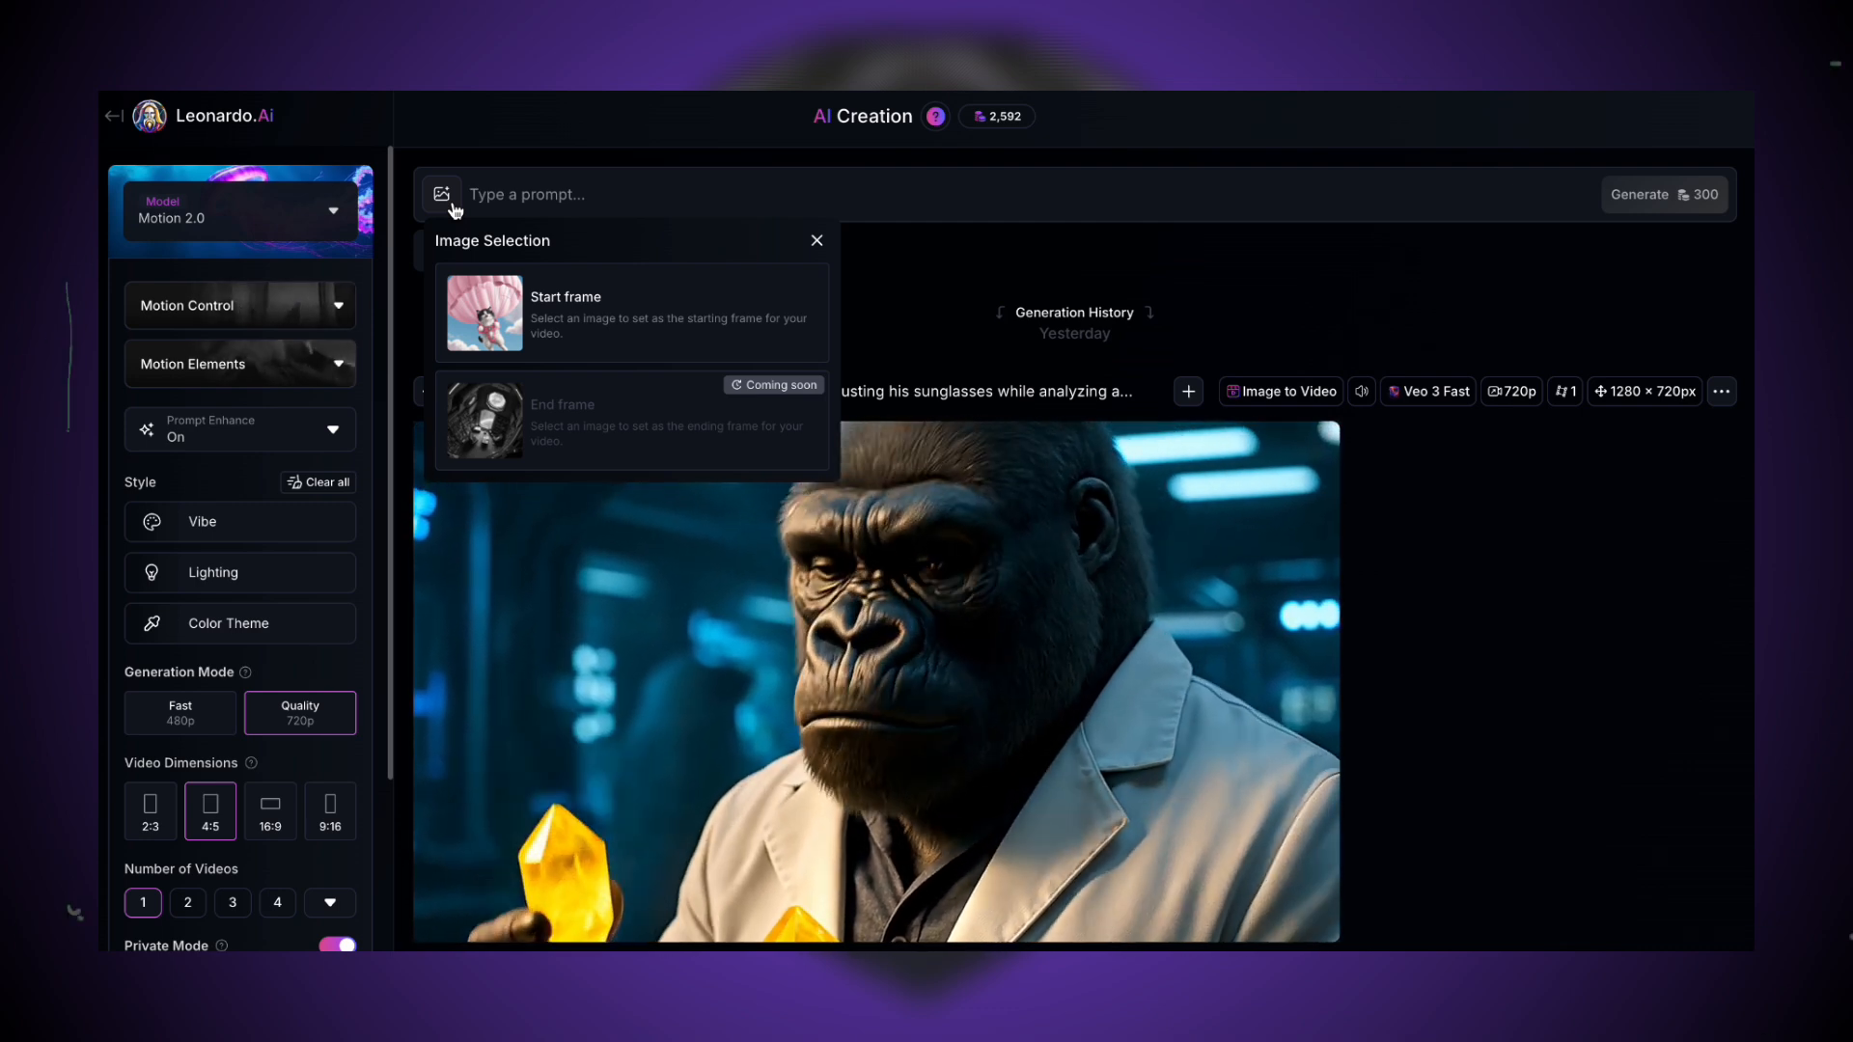
pyautogui.click(901, 269)
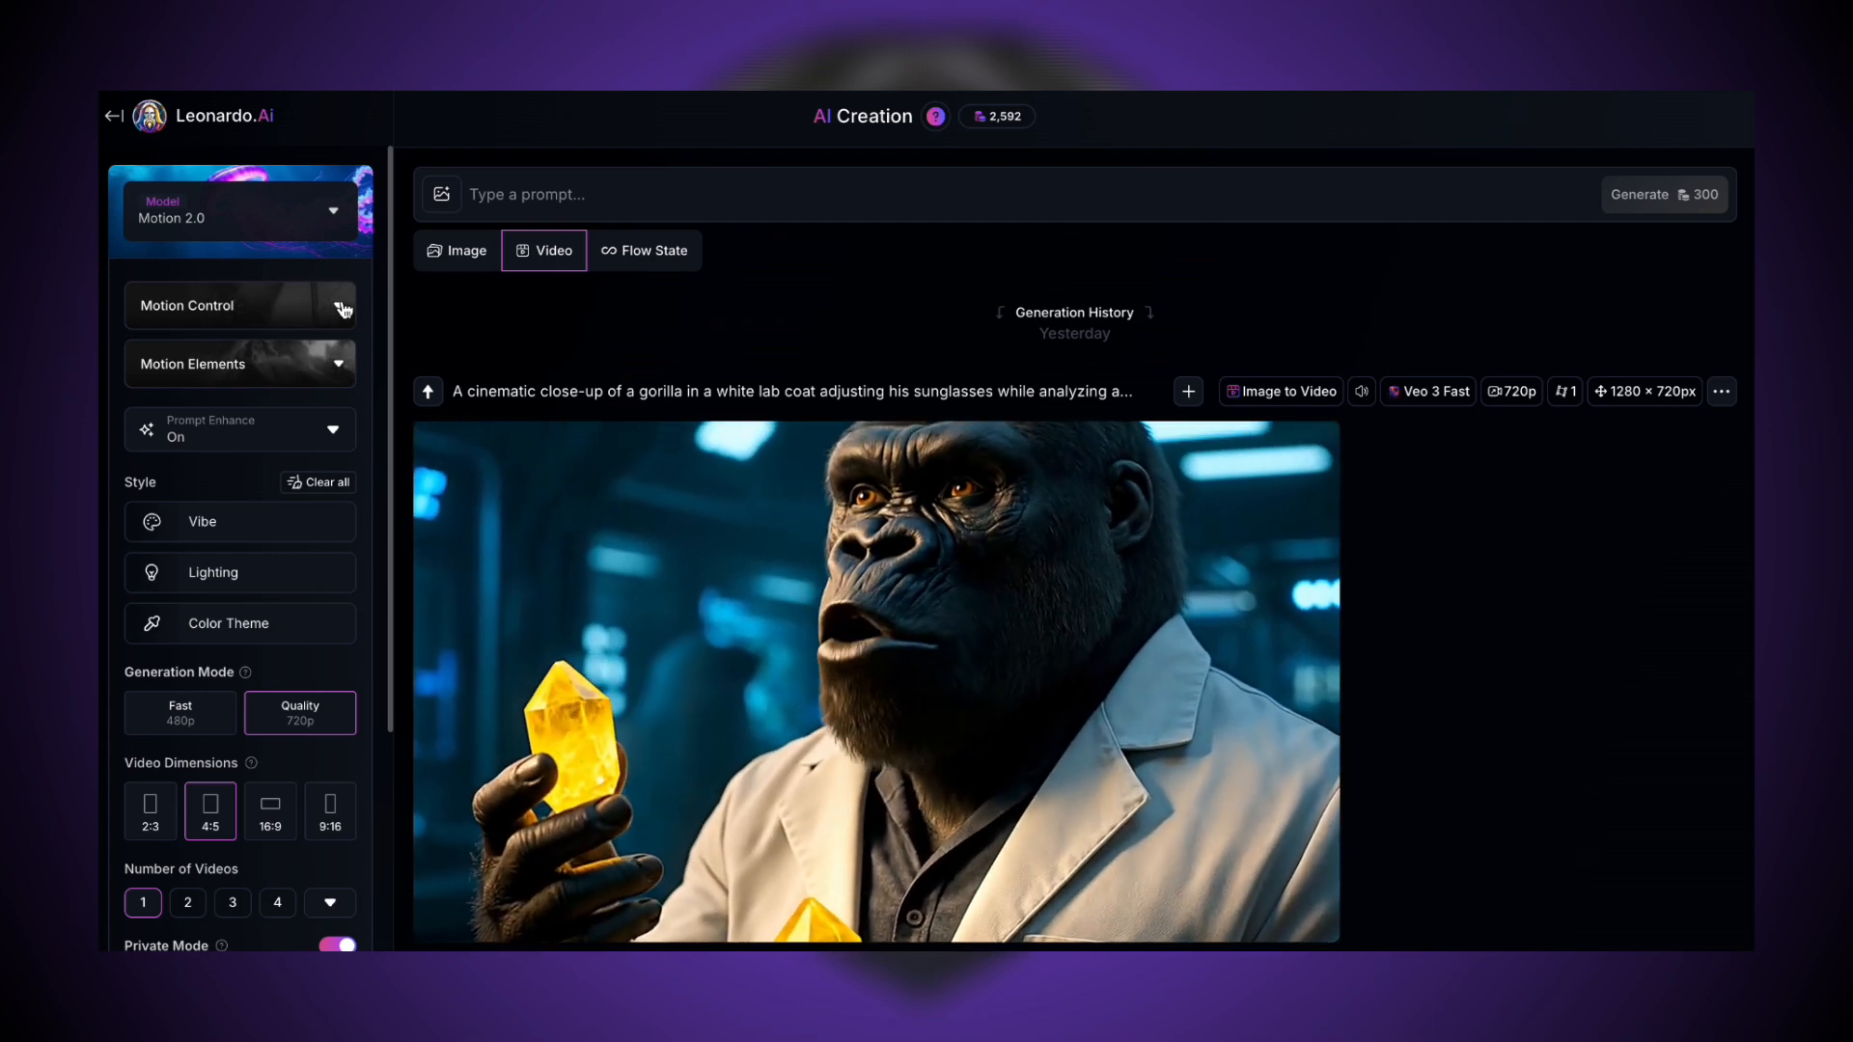
pyautogui.click(342, 308)
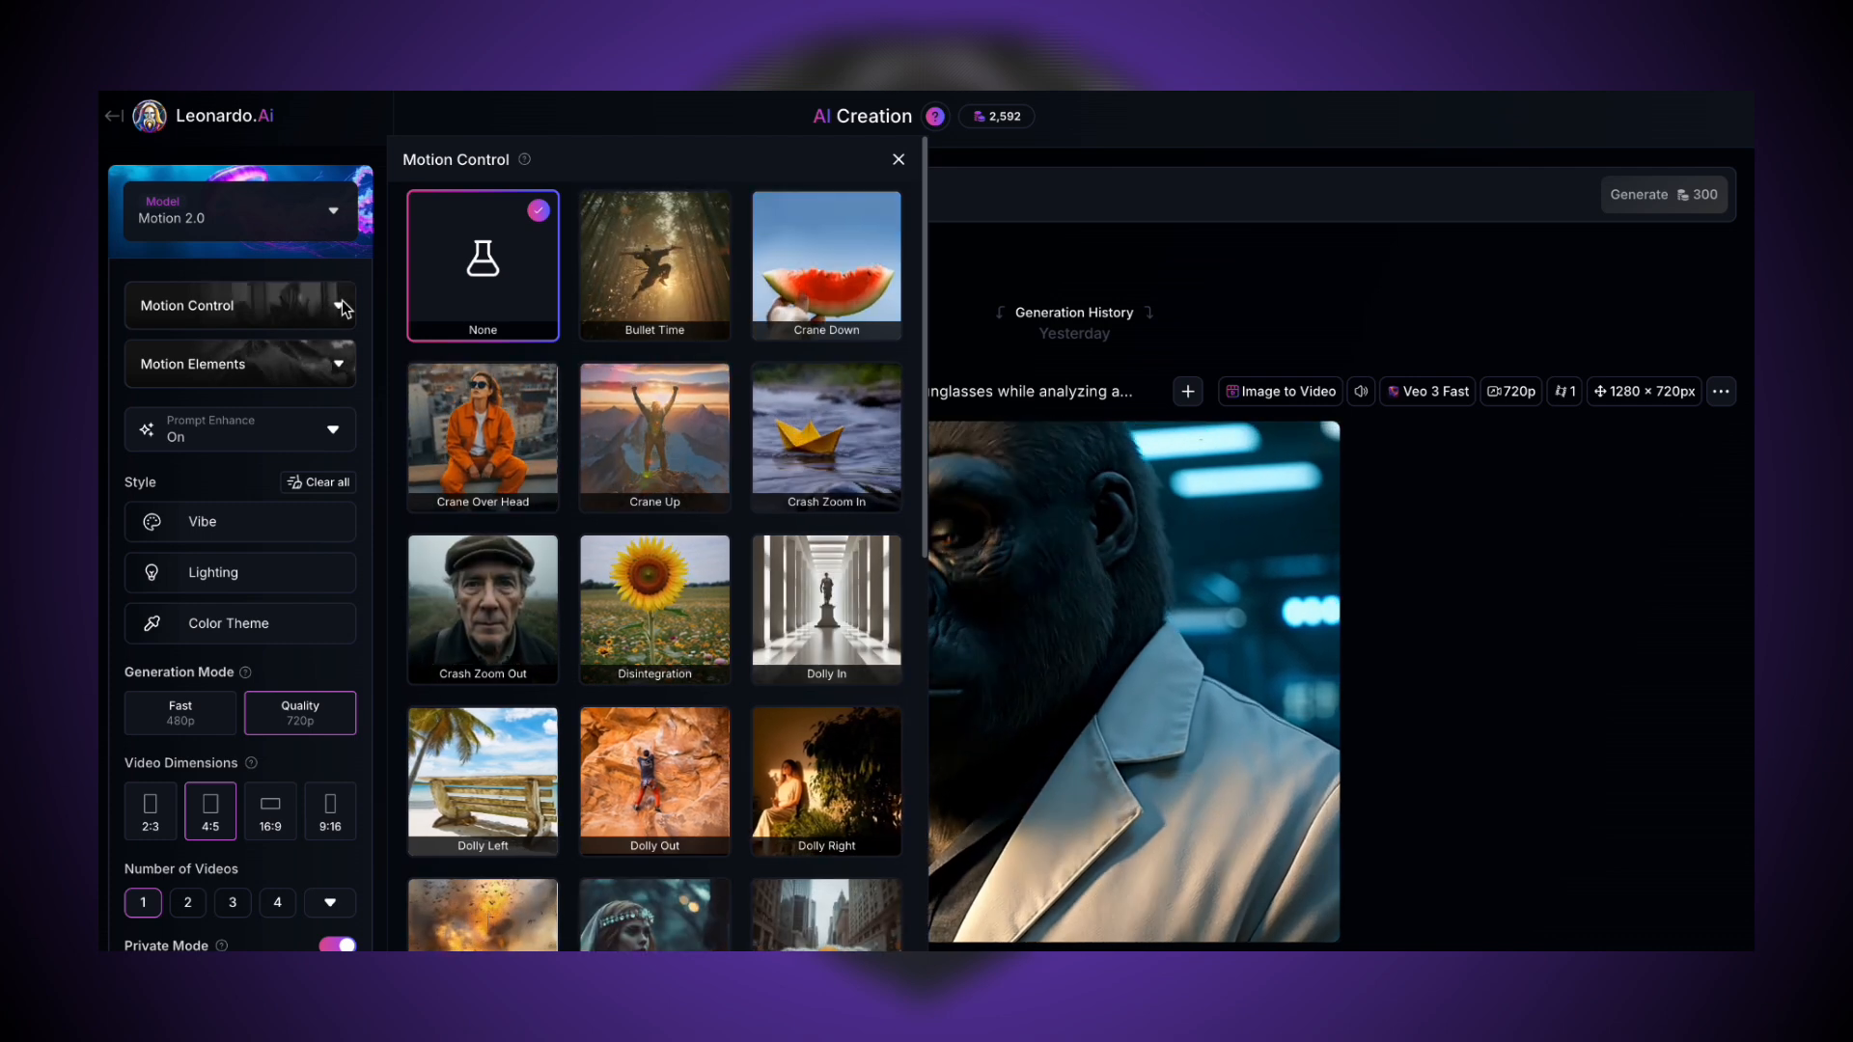
pyautogui.click(340, 305)
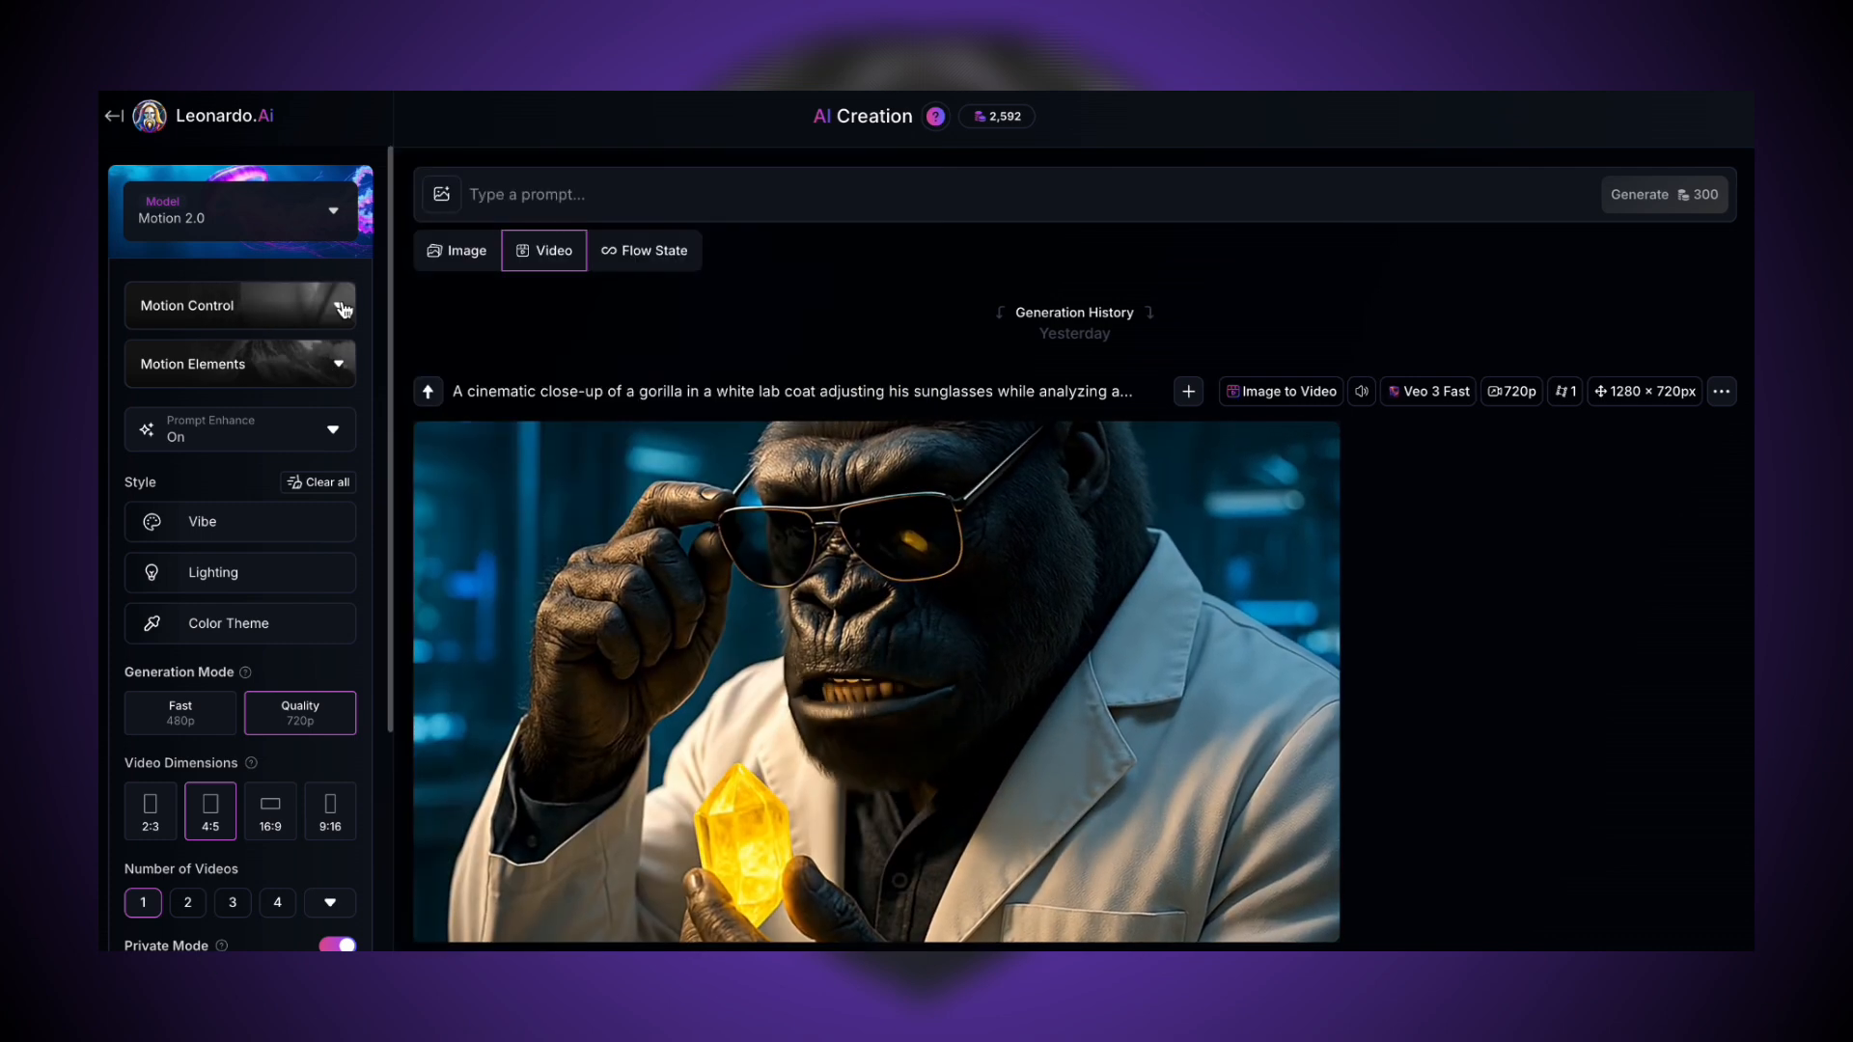
pyautogui.click(346, 364)
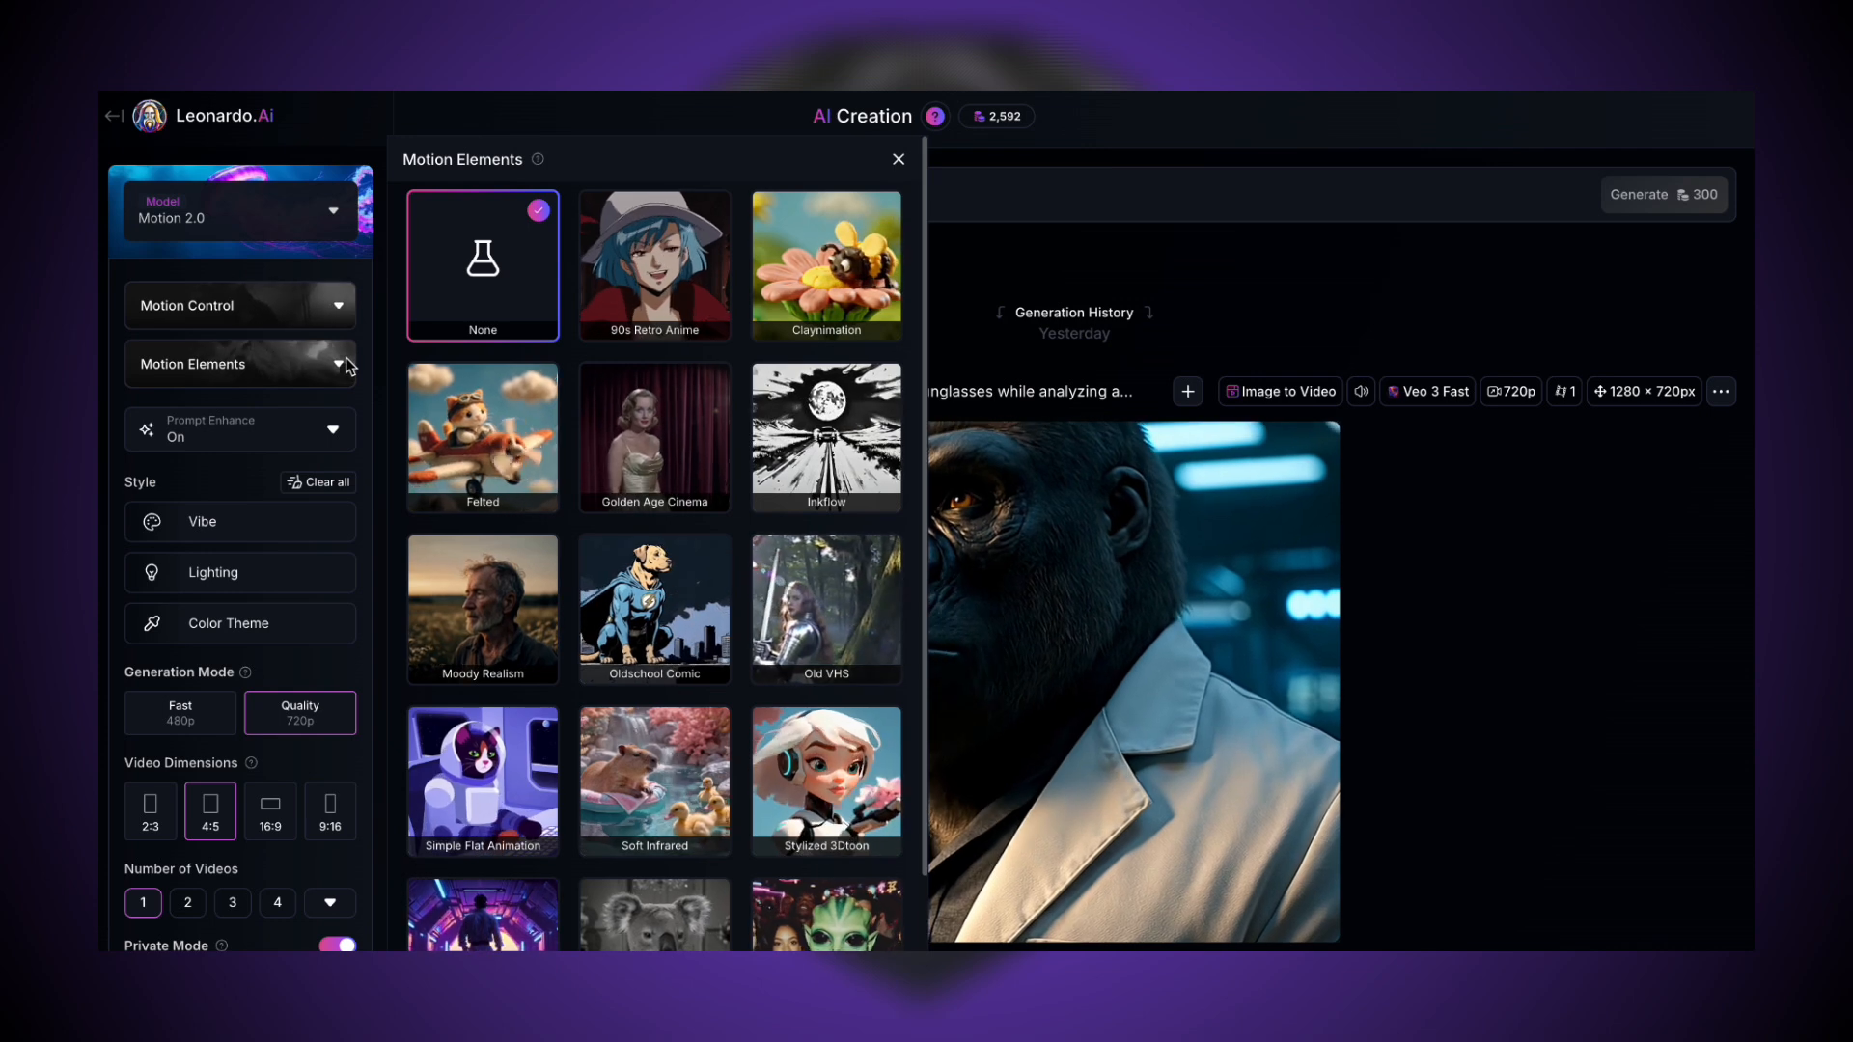
pyautogui.click(346, 359)
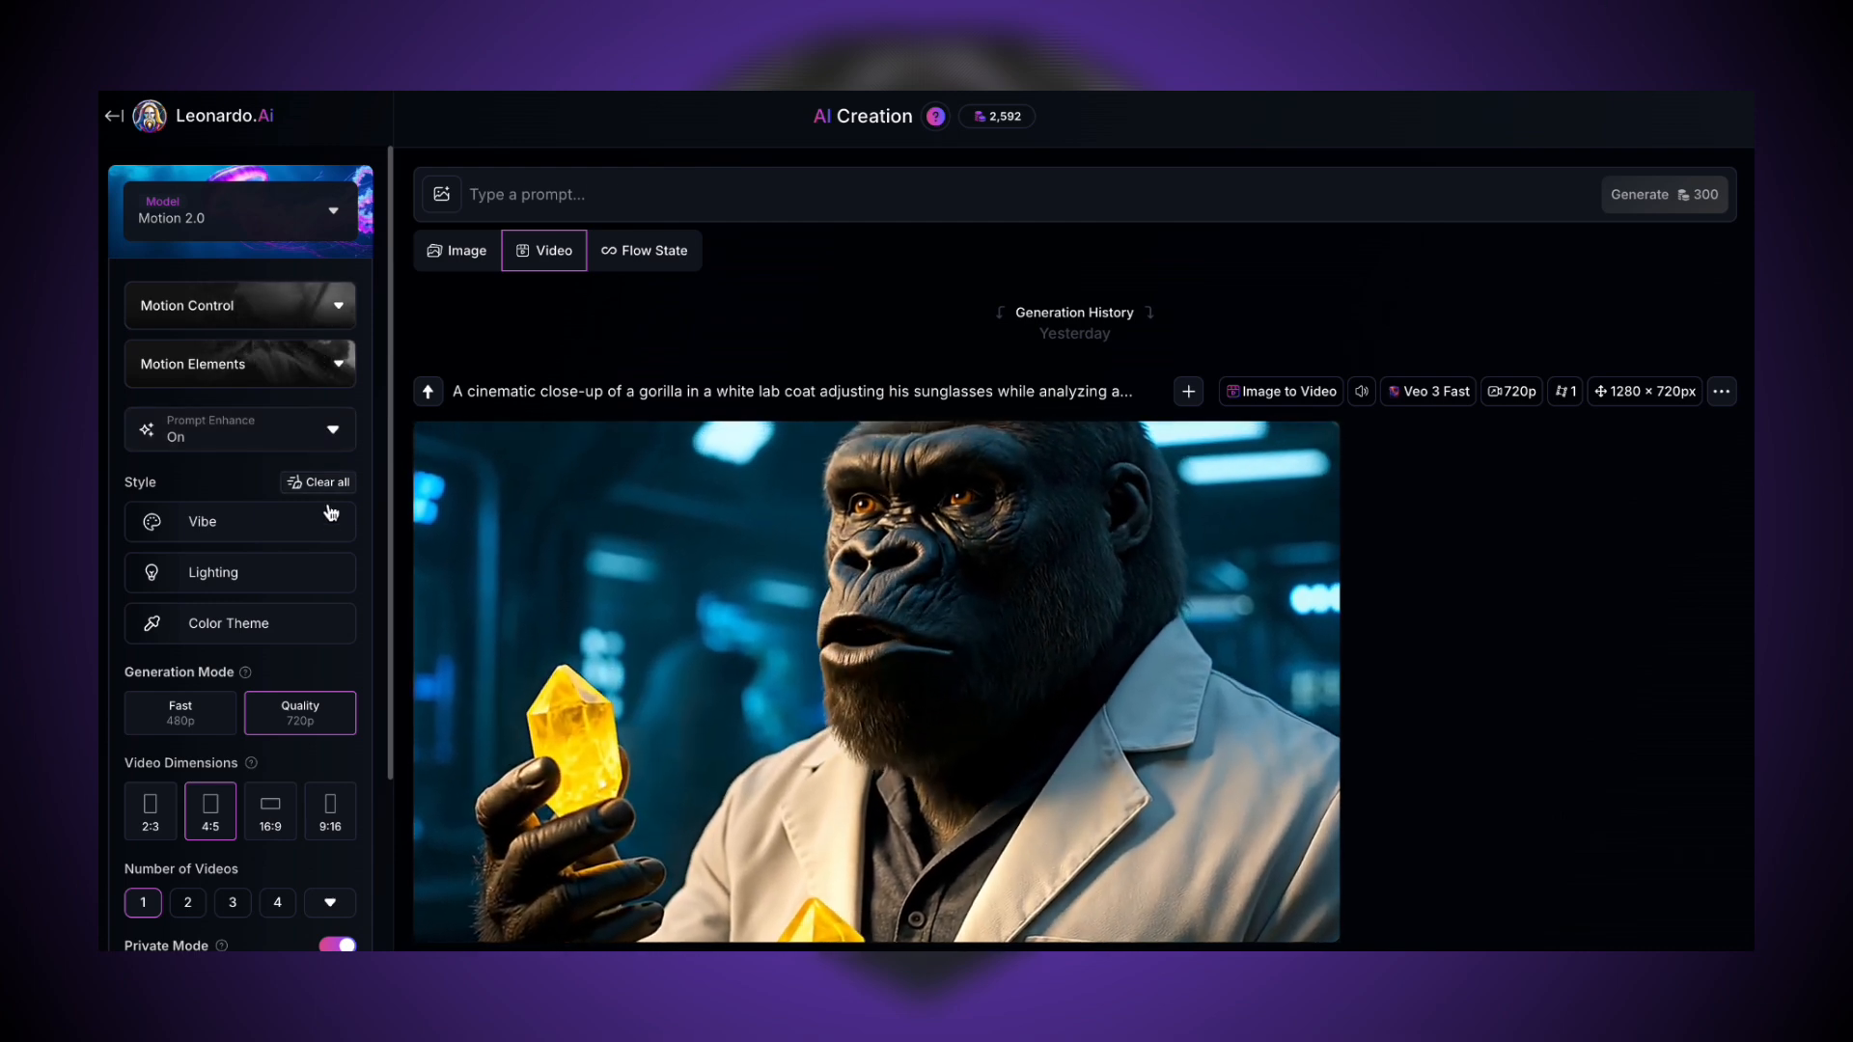
pyautogui.click(331, 525)
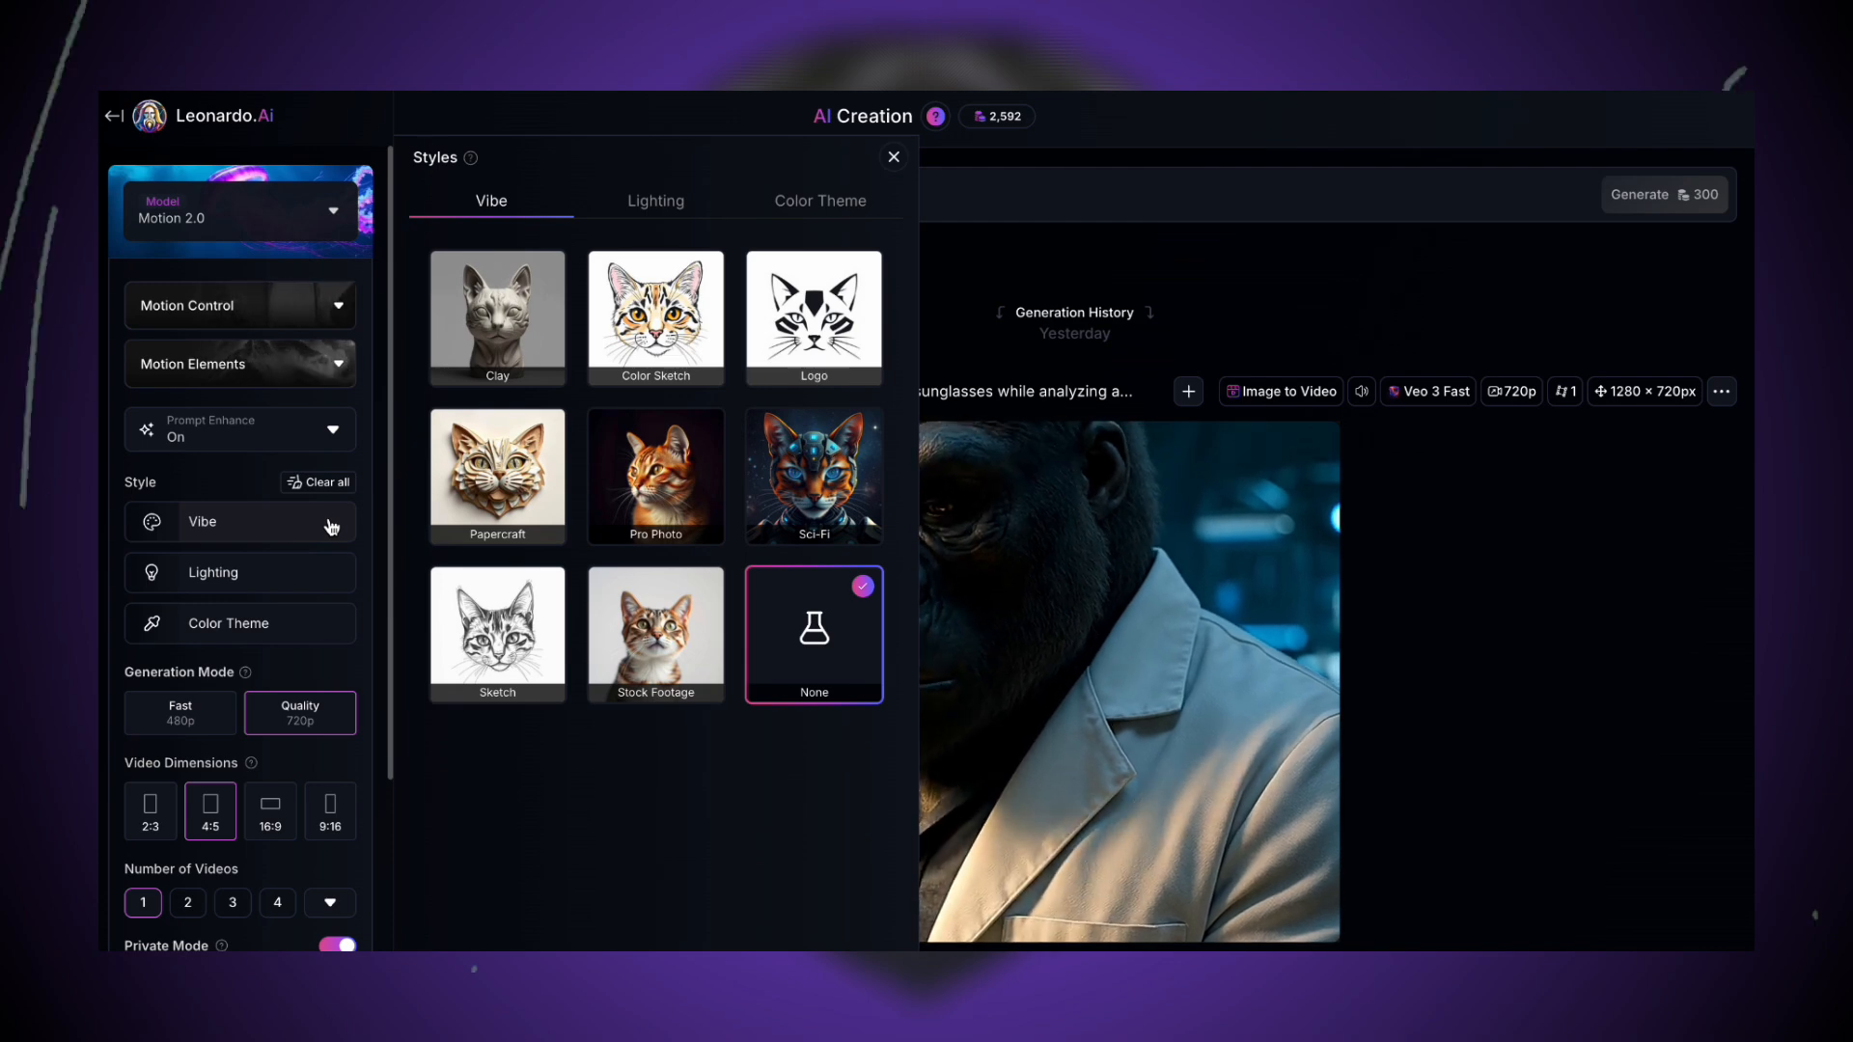
pyautogui.click(331, 582)
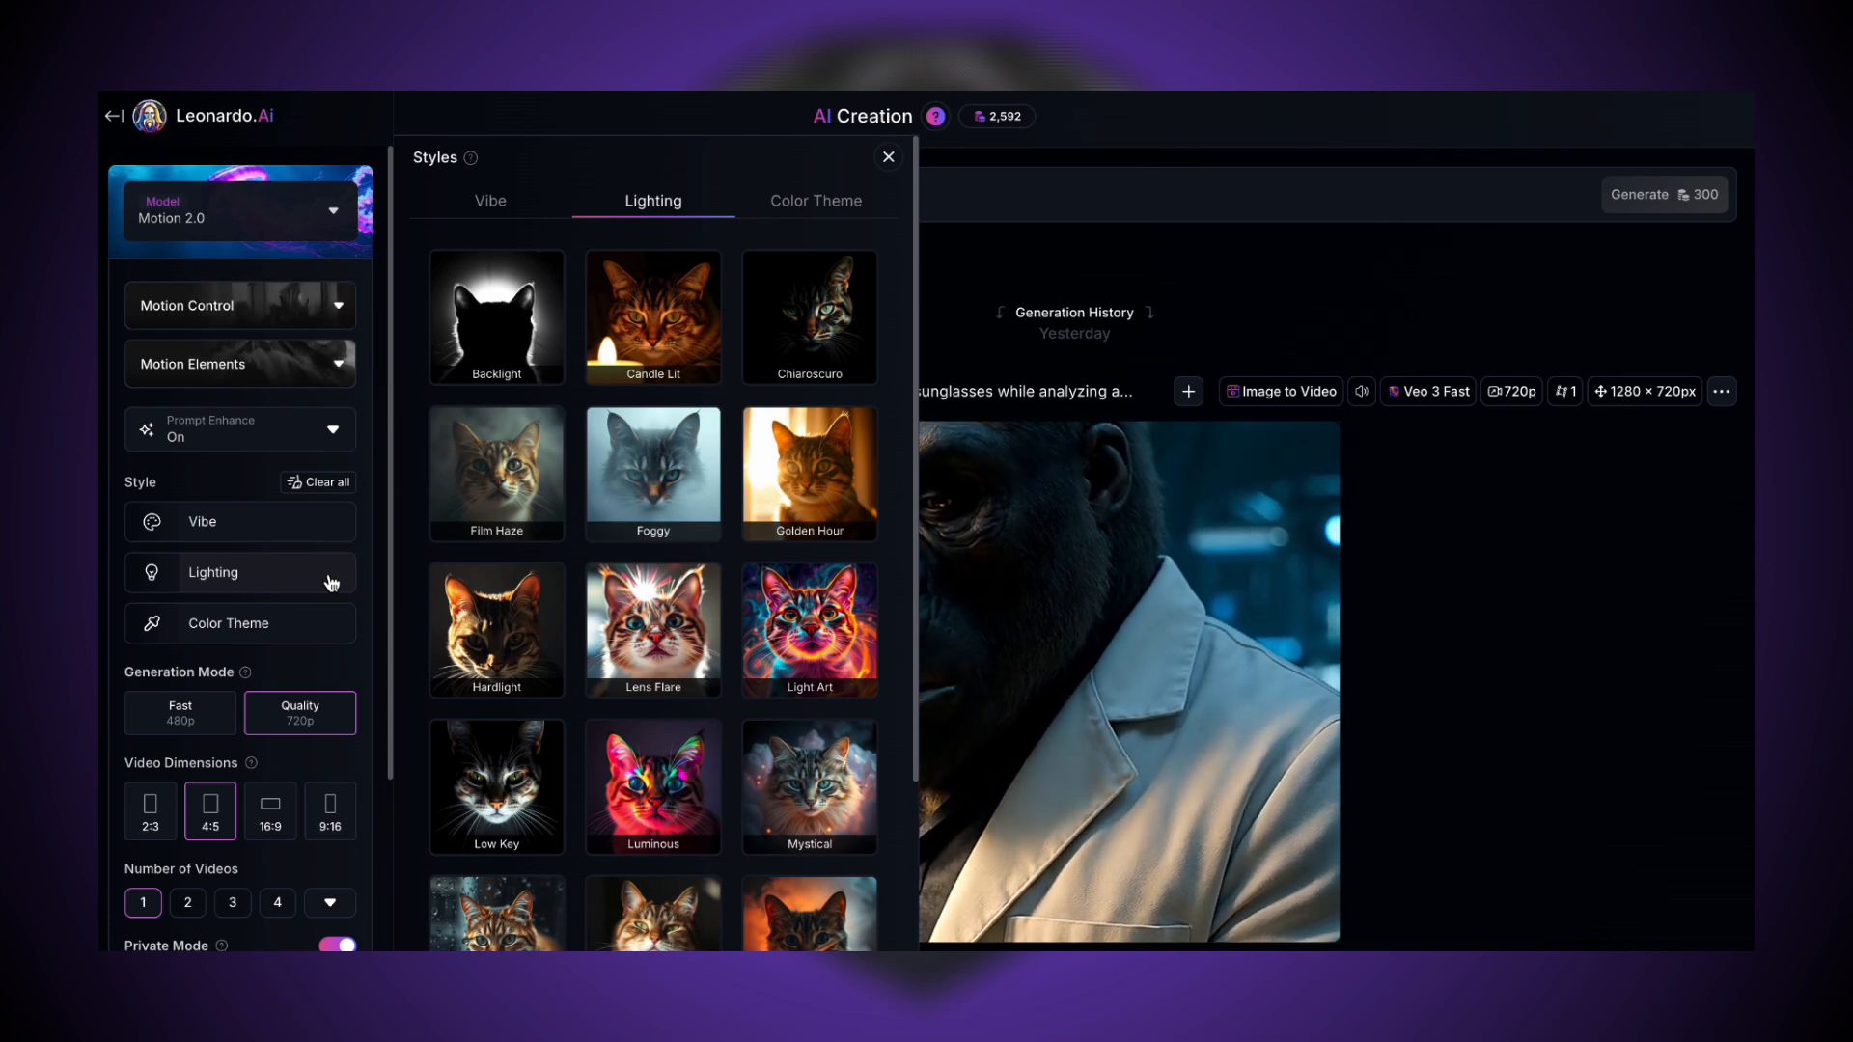
pyautogui.click(326, 623)
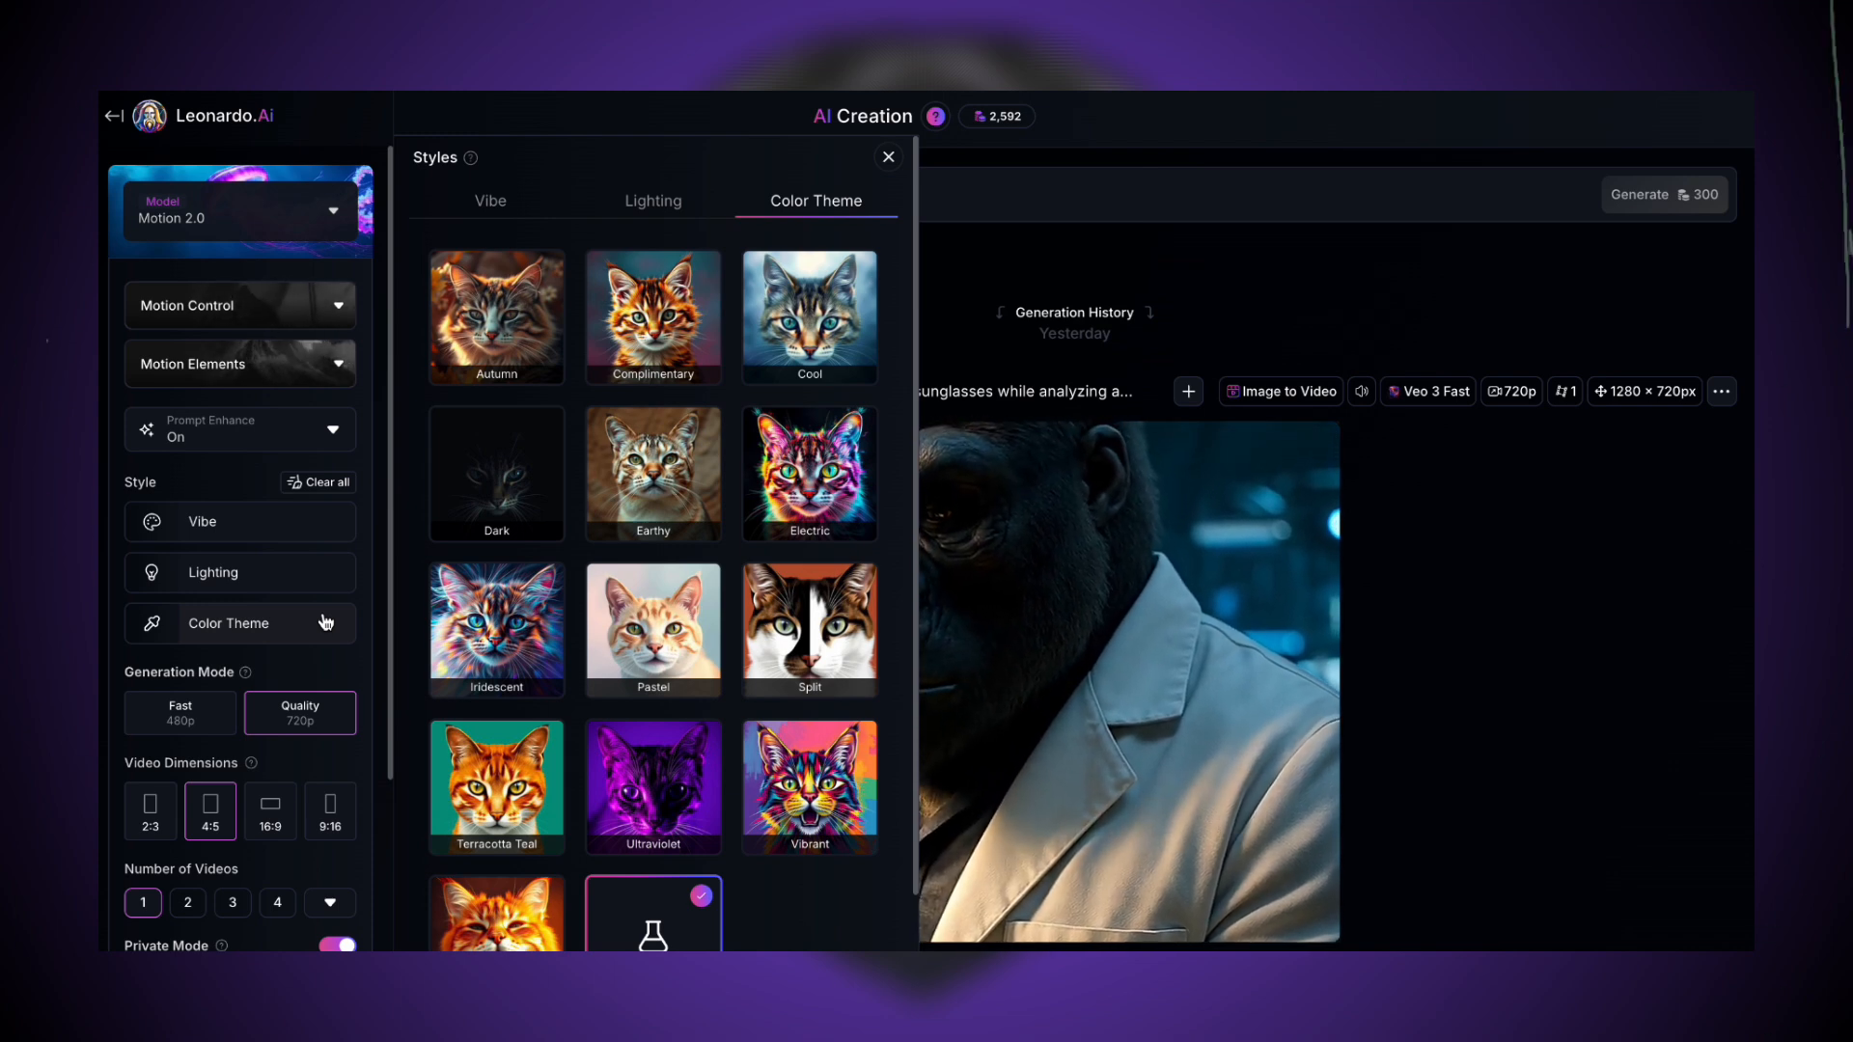
pyautogui.click(370, 654)
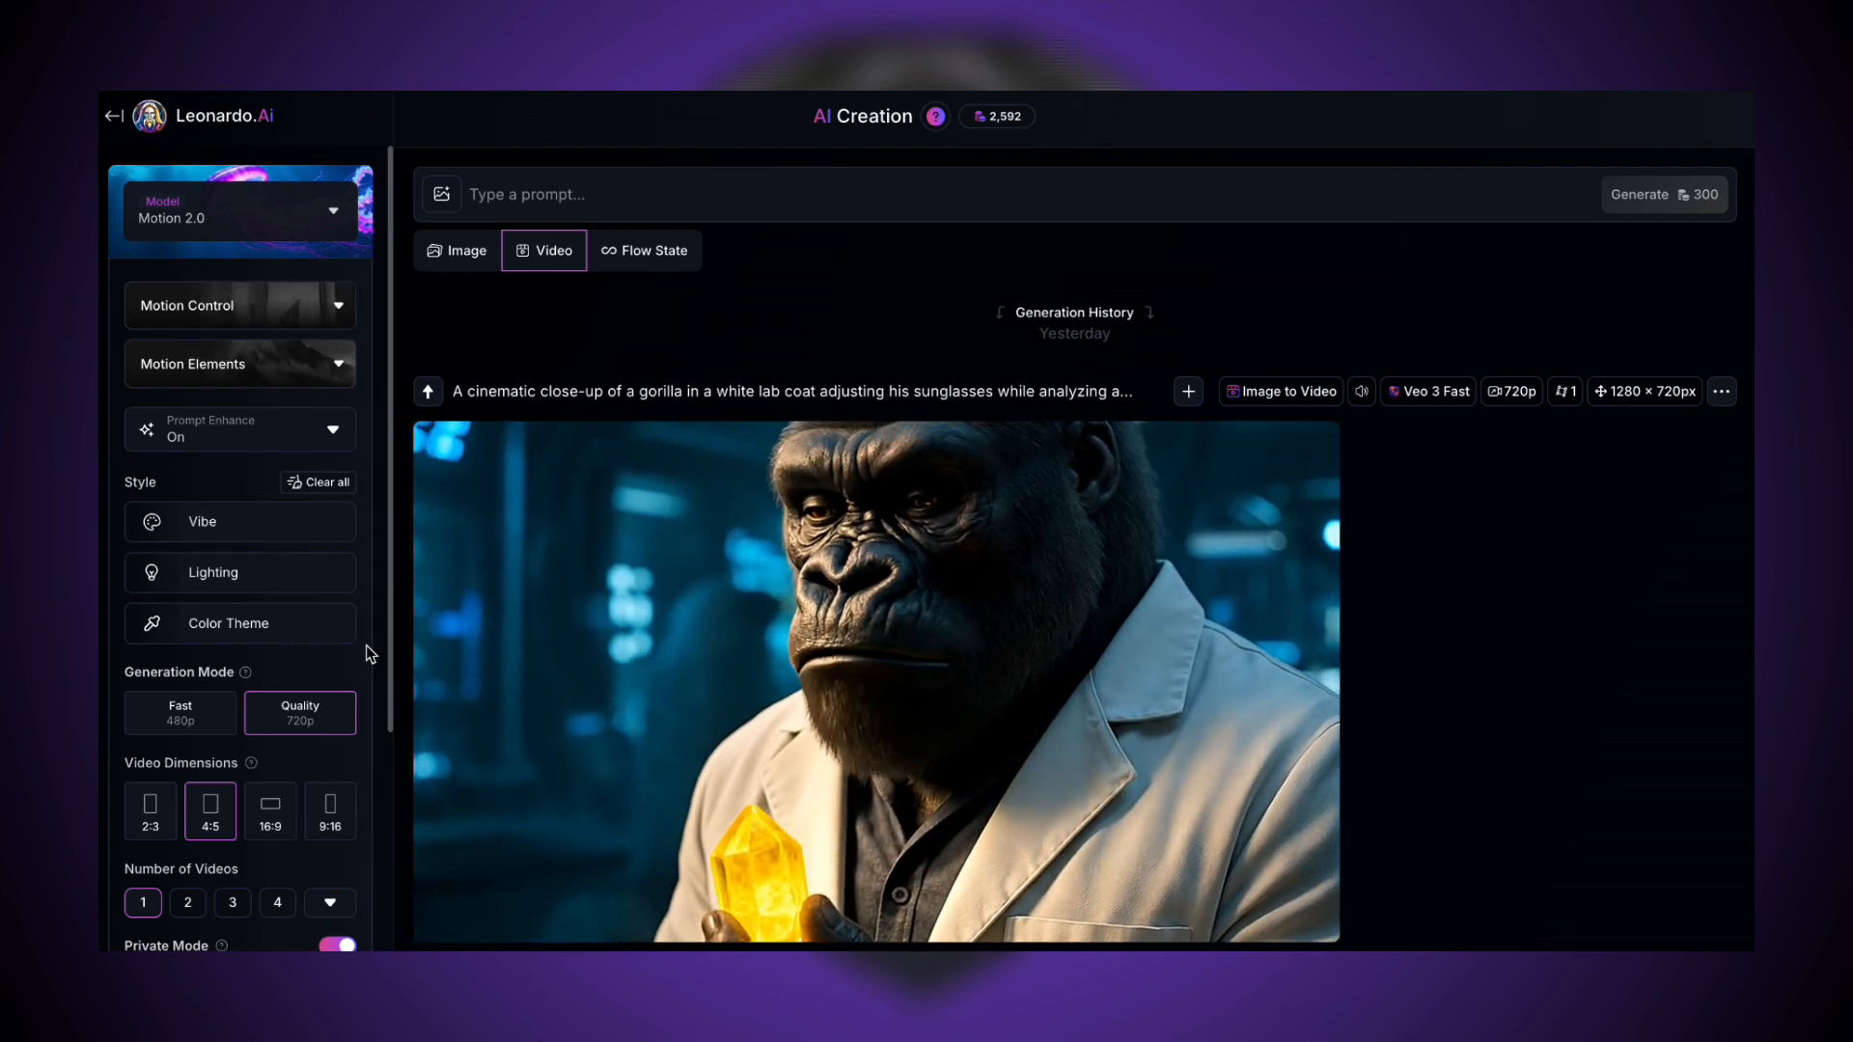
# - Try the Dolly In motion control with the Color Sketch vibe and go through the Prompt Enhance choices
pyautogui.click(338, 305)
pyautogui.click(801, 615)
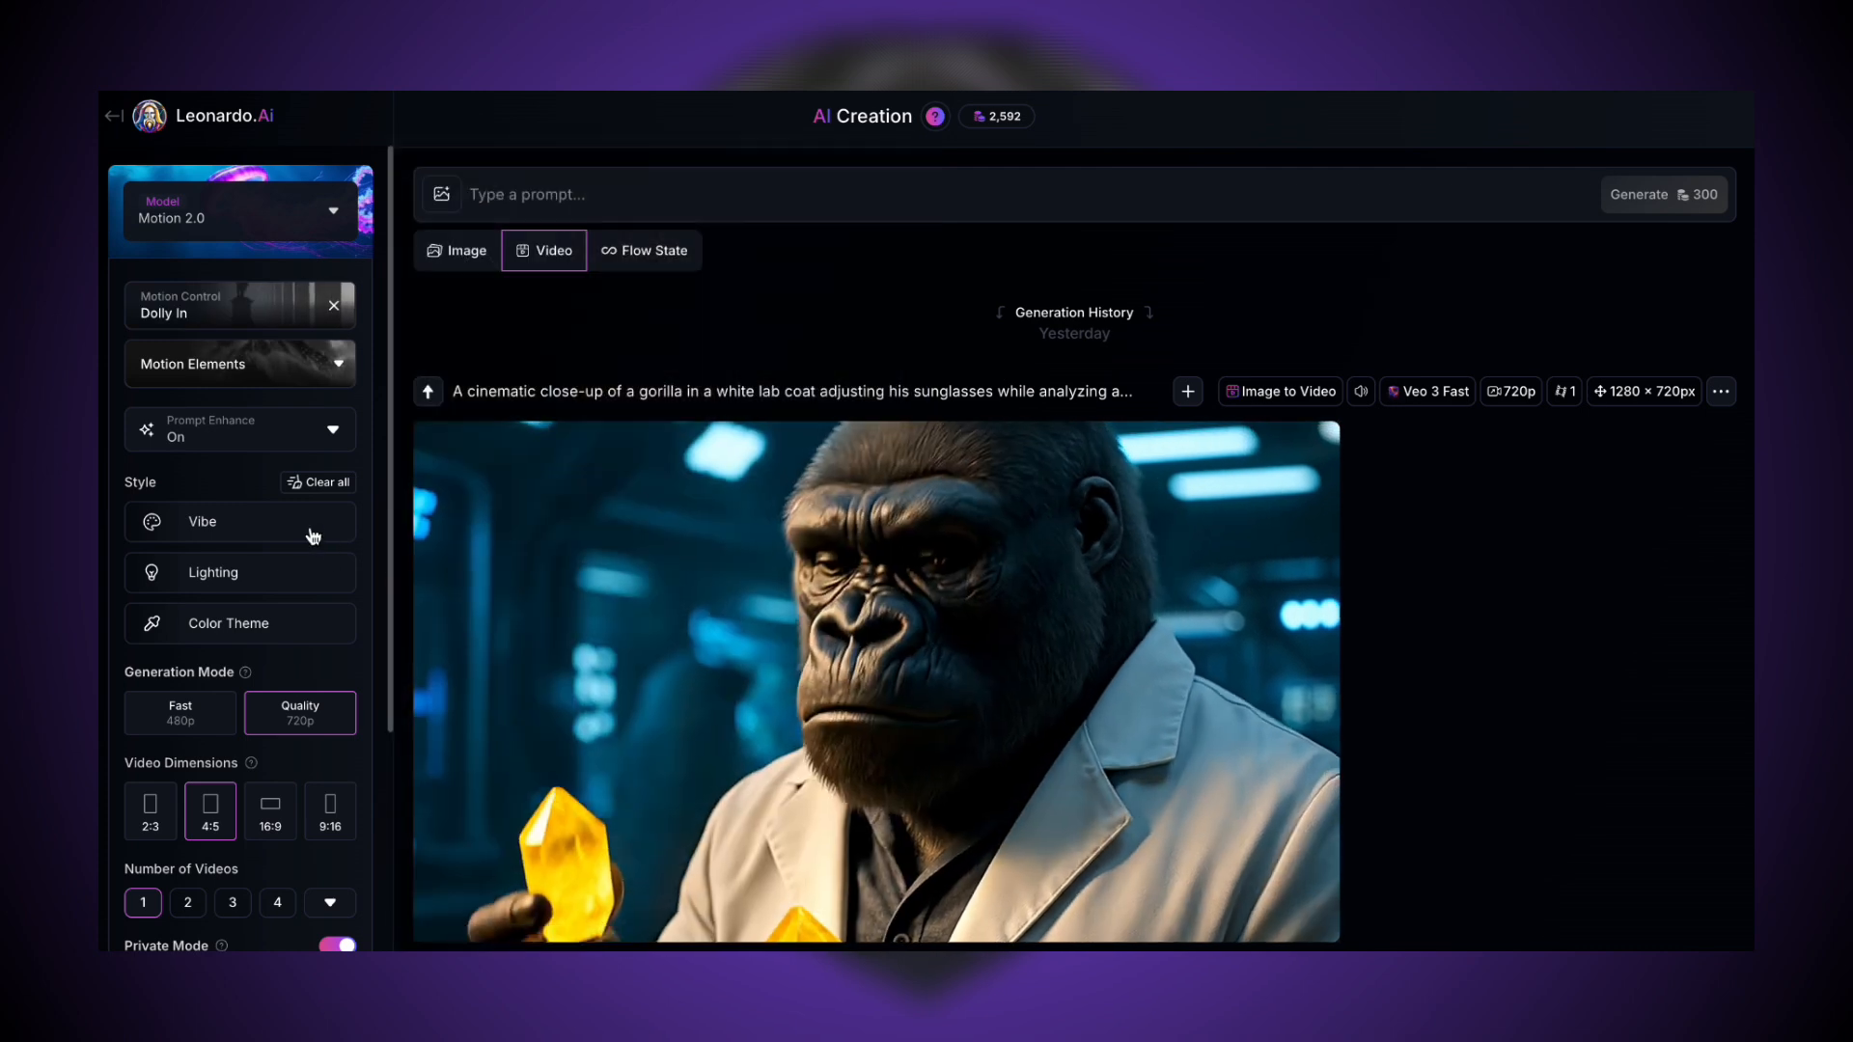
pyautogui.click(310, 525)
pyautogui.click(656, 314)
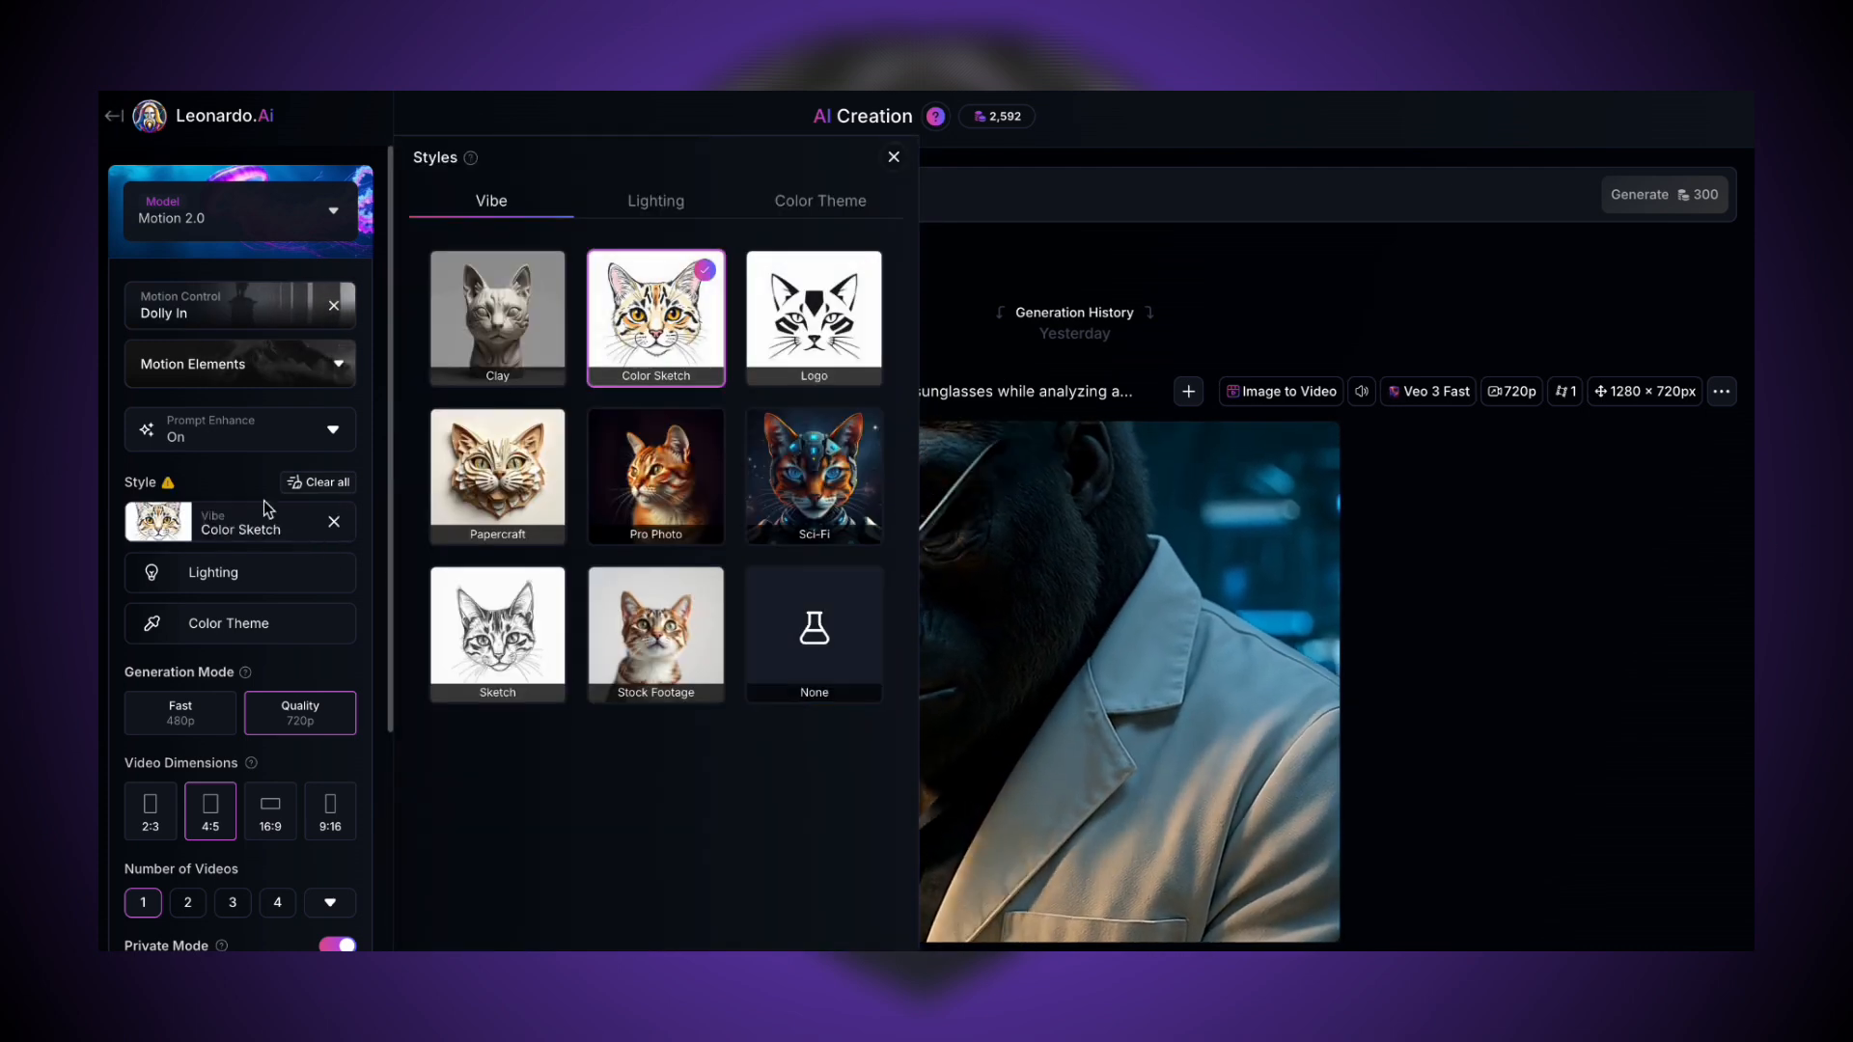
pyautogui.moveTo(170, 485)
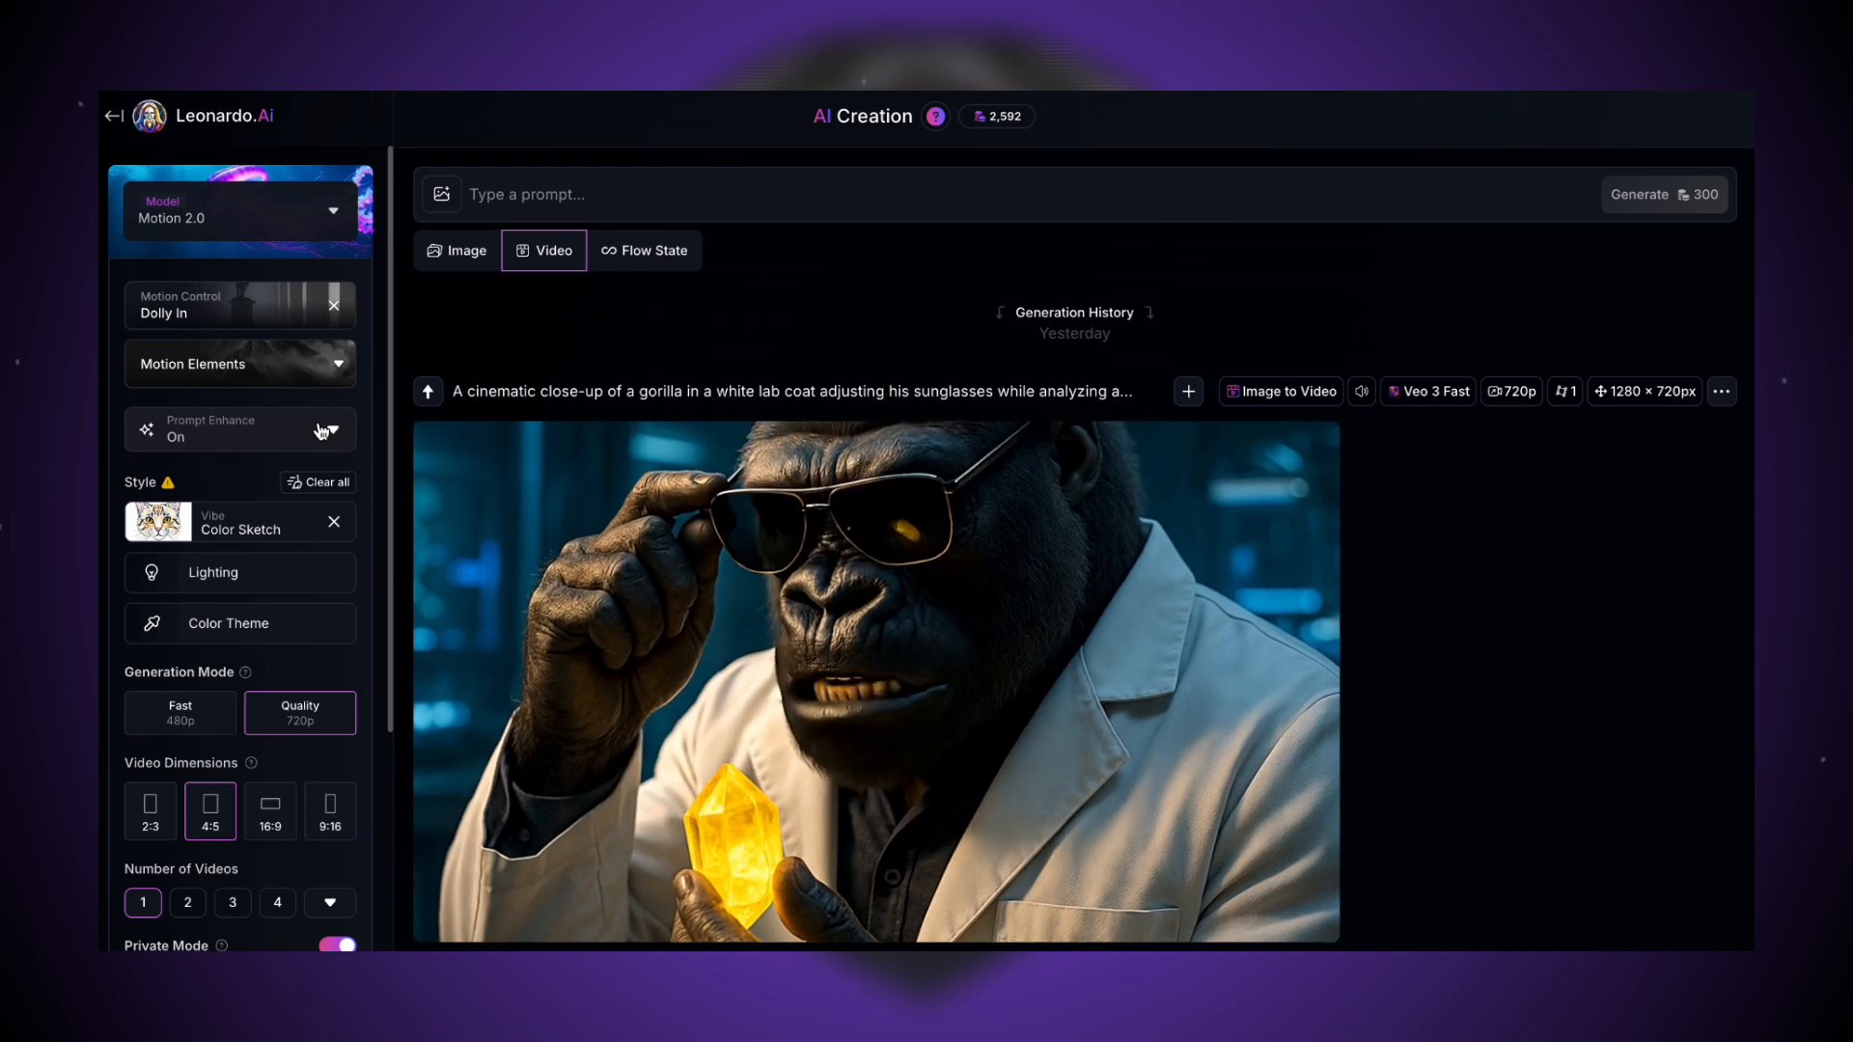
pyautogui.click(321, 432)
pyautogui.click(287, 630)
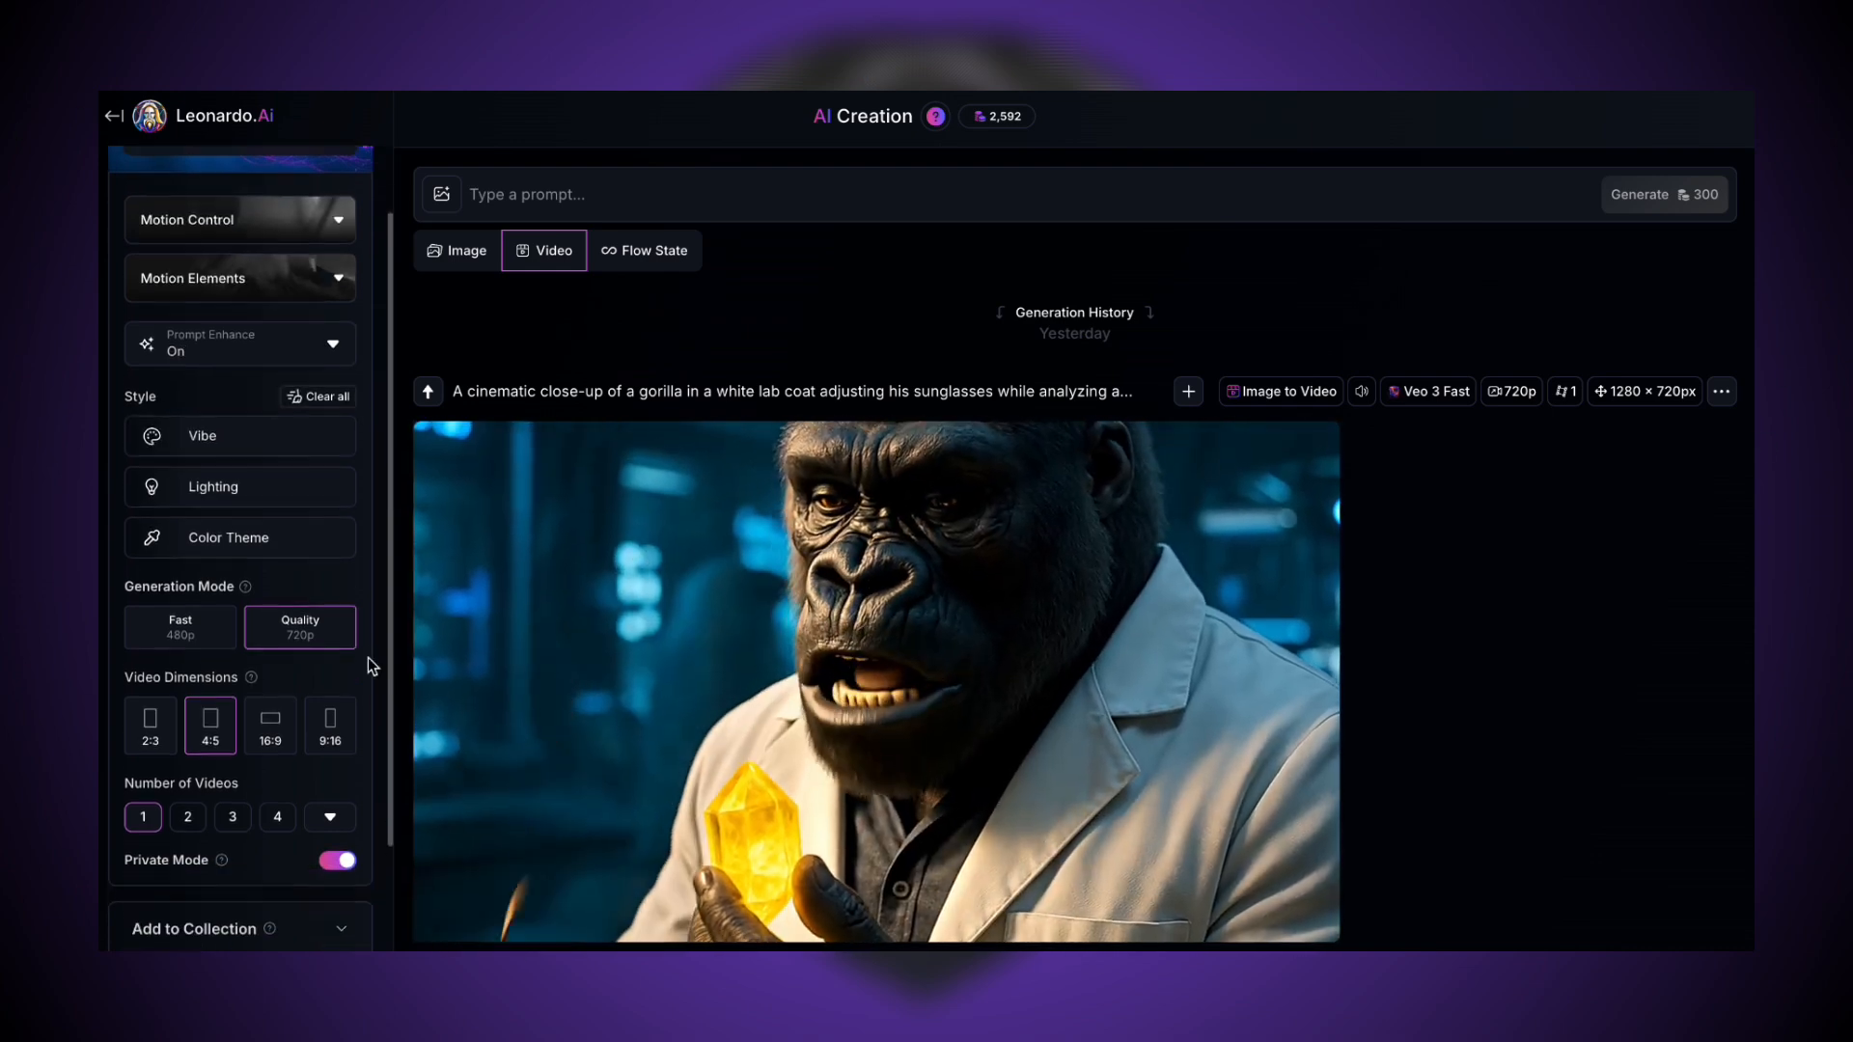
# - Expand the advanced settings and toggle the Negative Prompt option
pyautogui.scroll(-1, 368, 658)
pyautogui.scroll(-1, 368, 657)
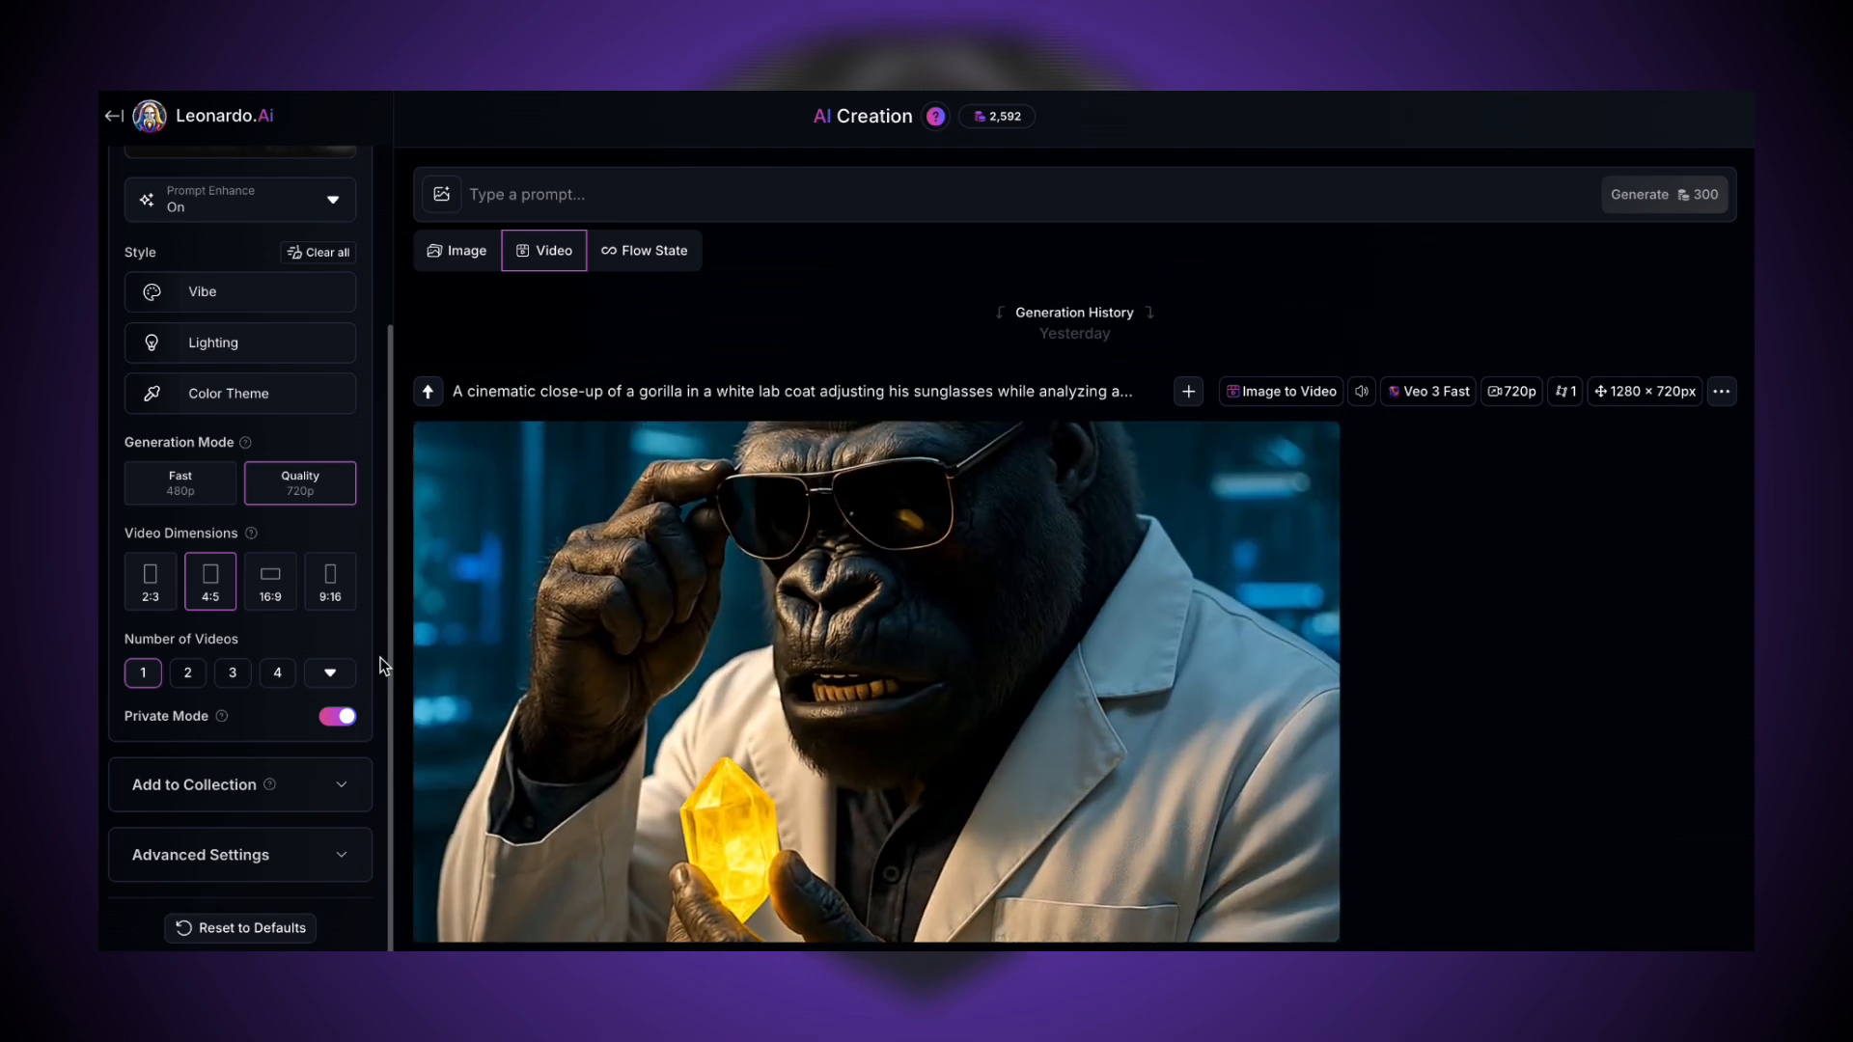
pyautogui.scroll(-1, 381, 658)
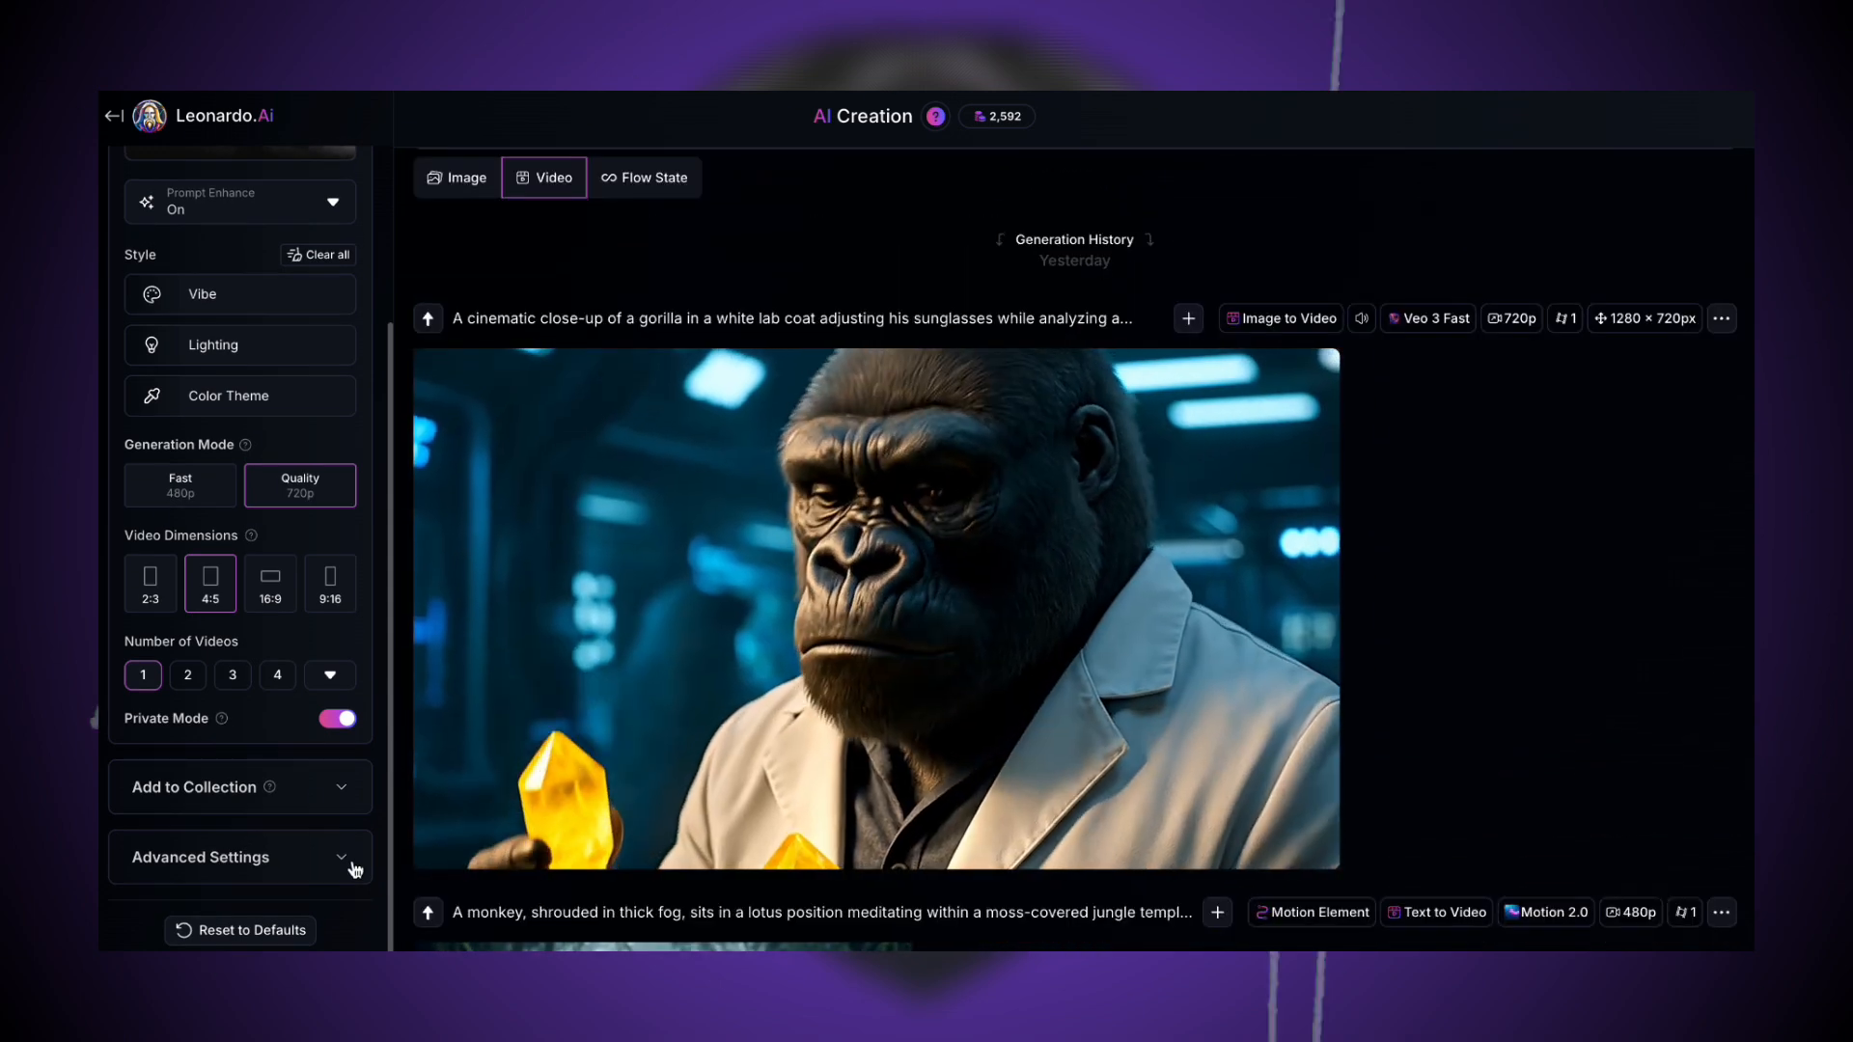
pyautogui.click(351, 867)
pyautogui.scroll(-1, 353, 865)
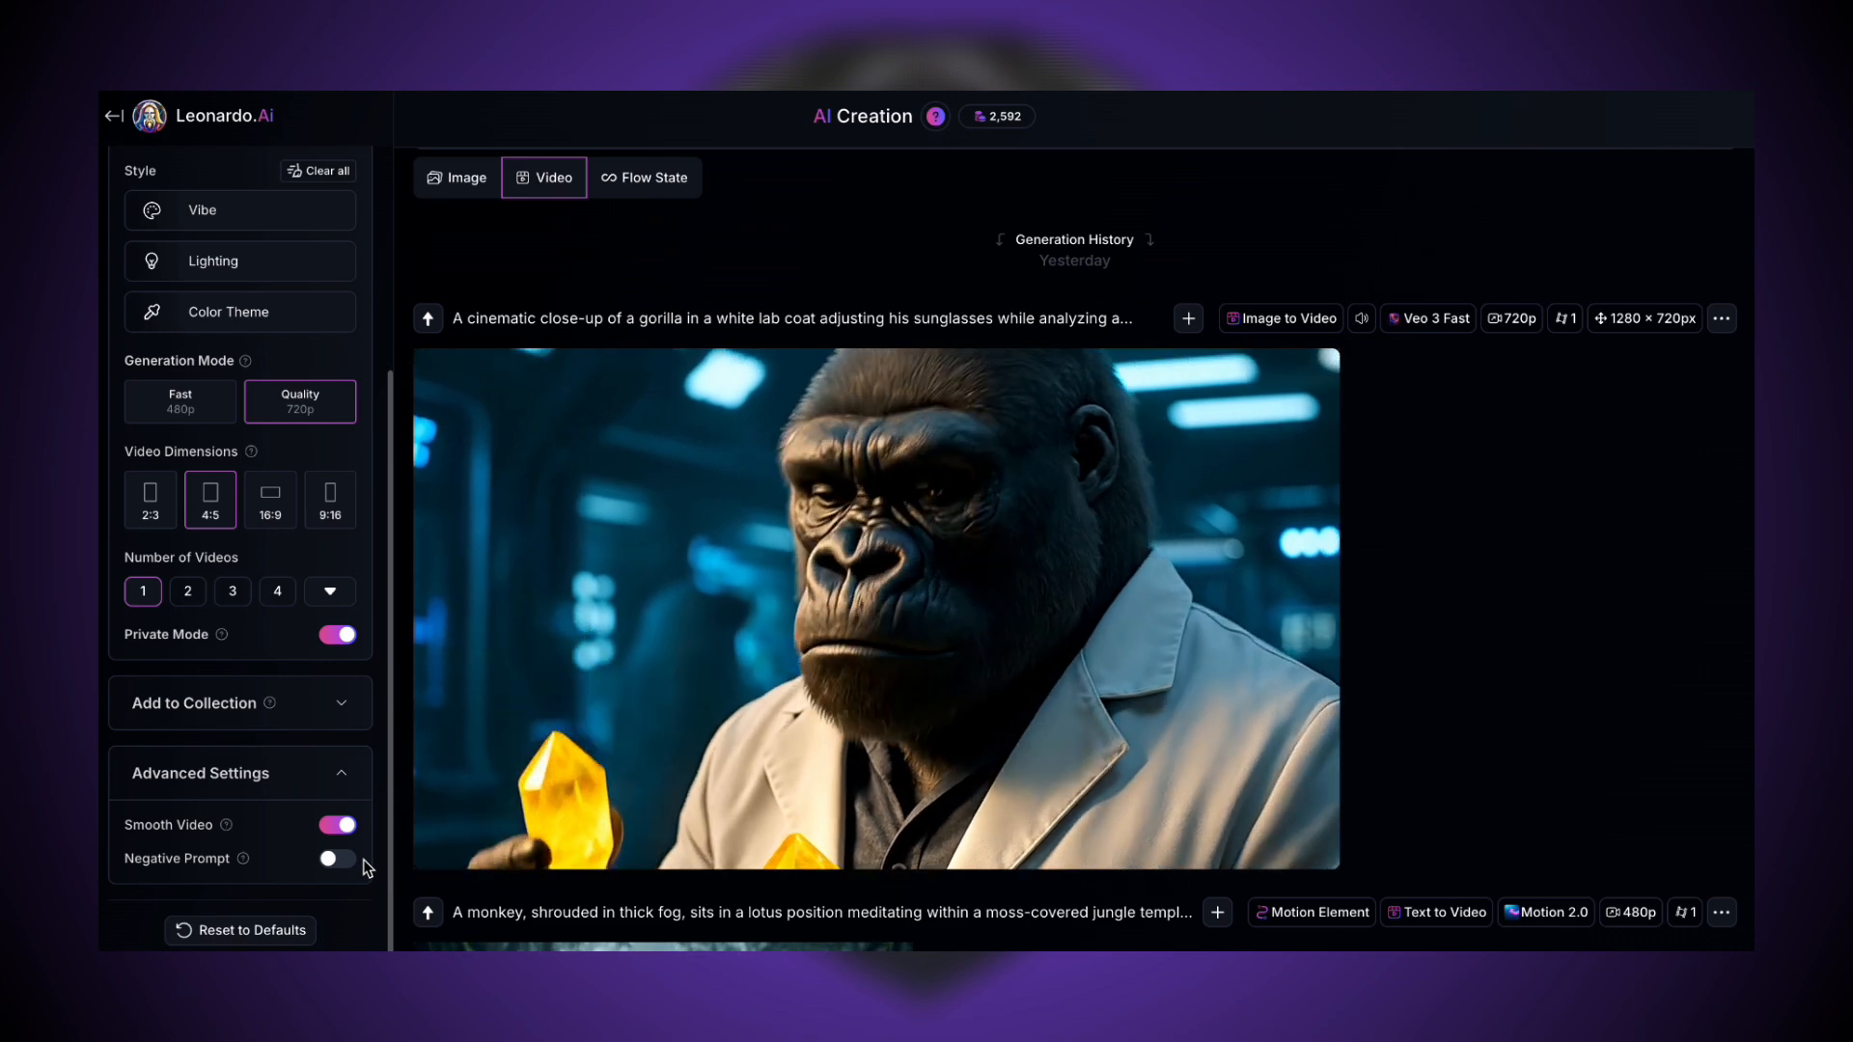
pyautogui.click(343, 869)
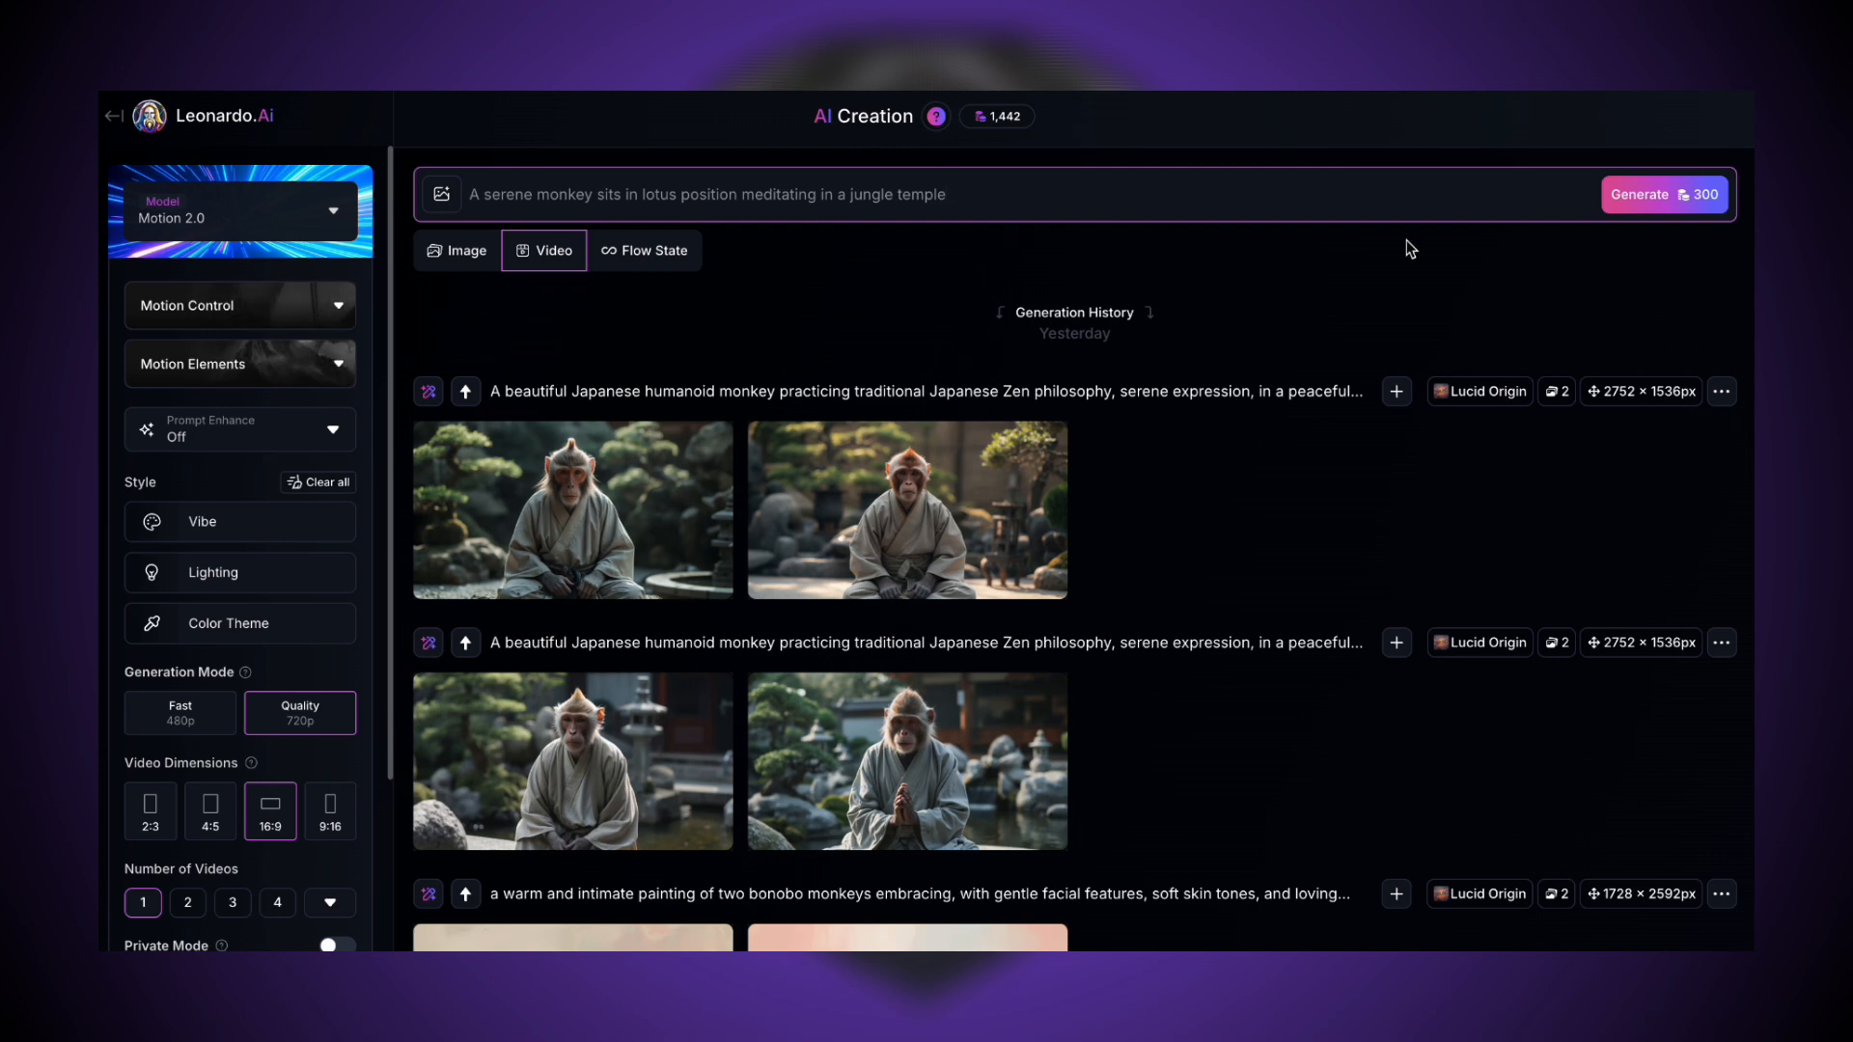
# - Generate a video from the prompt "A serene monkey sits in lotus position meditating in a jungle temple" and preview the result
pyautogui.click(1619, 198)
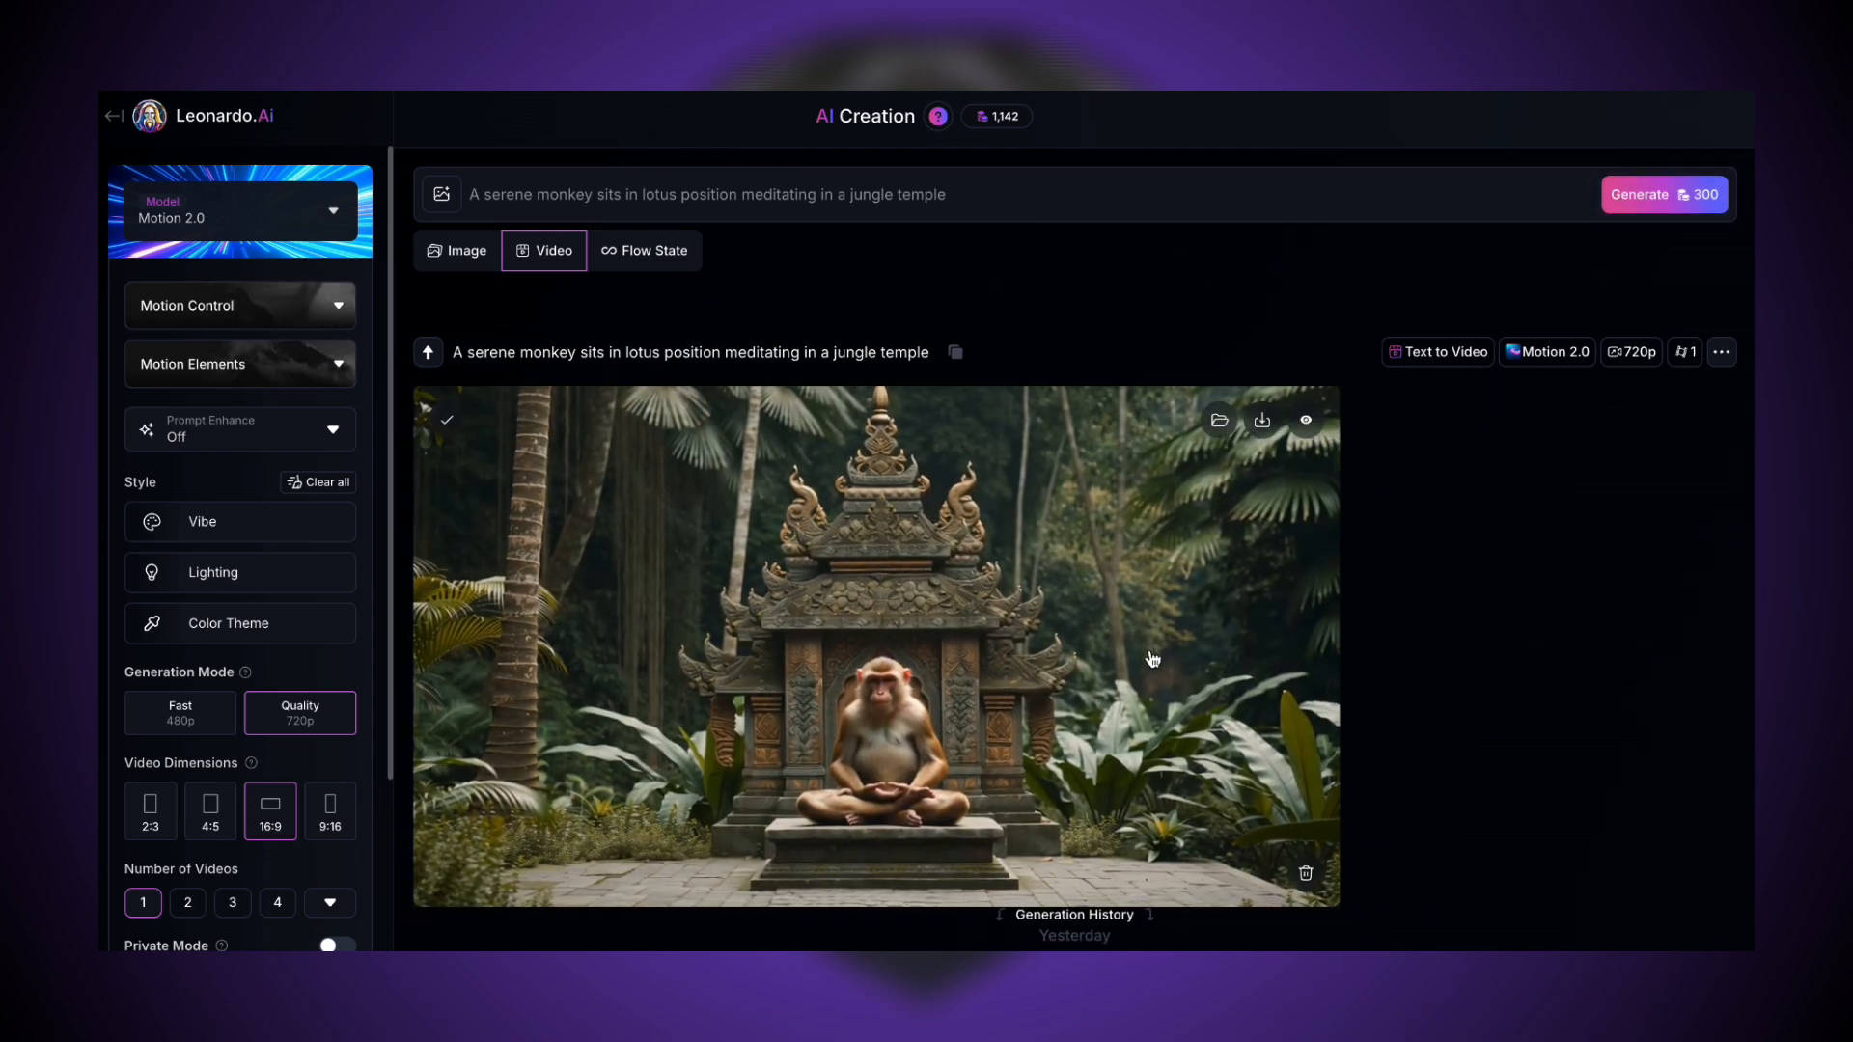
pyautogui.click(1154, 659)
pyautogui.click(1601, 521)
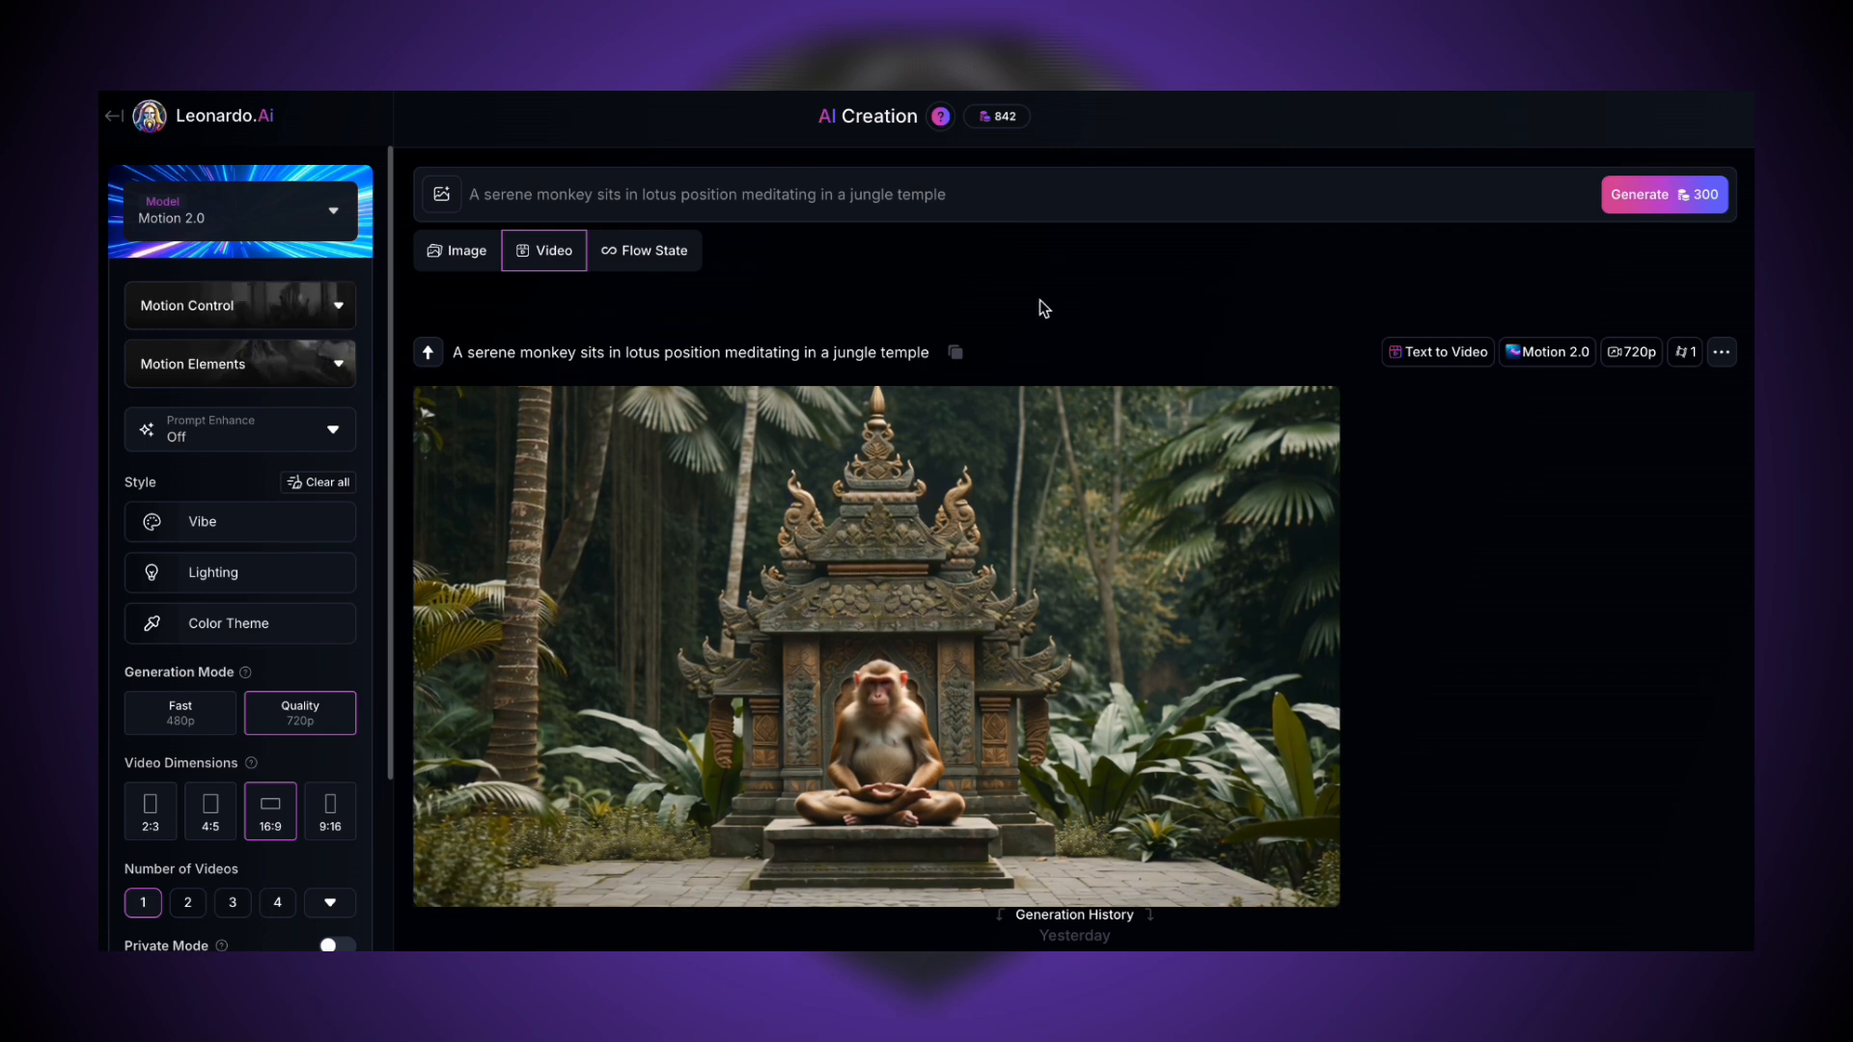
# - Apply the Moody Realism motion element and the Foggy lighting style
pyautogui.click(341, 359)
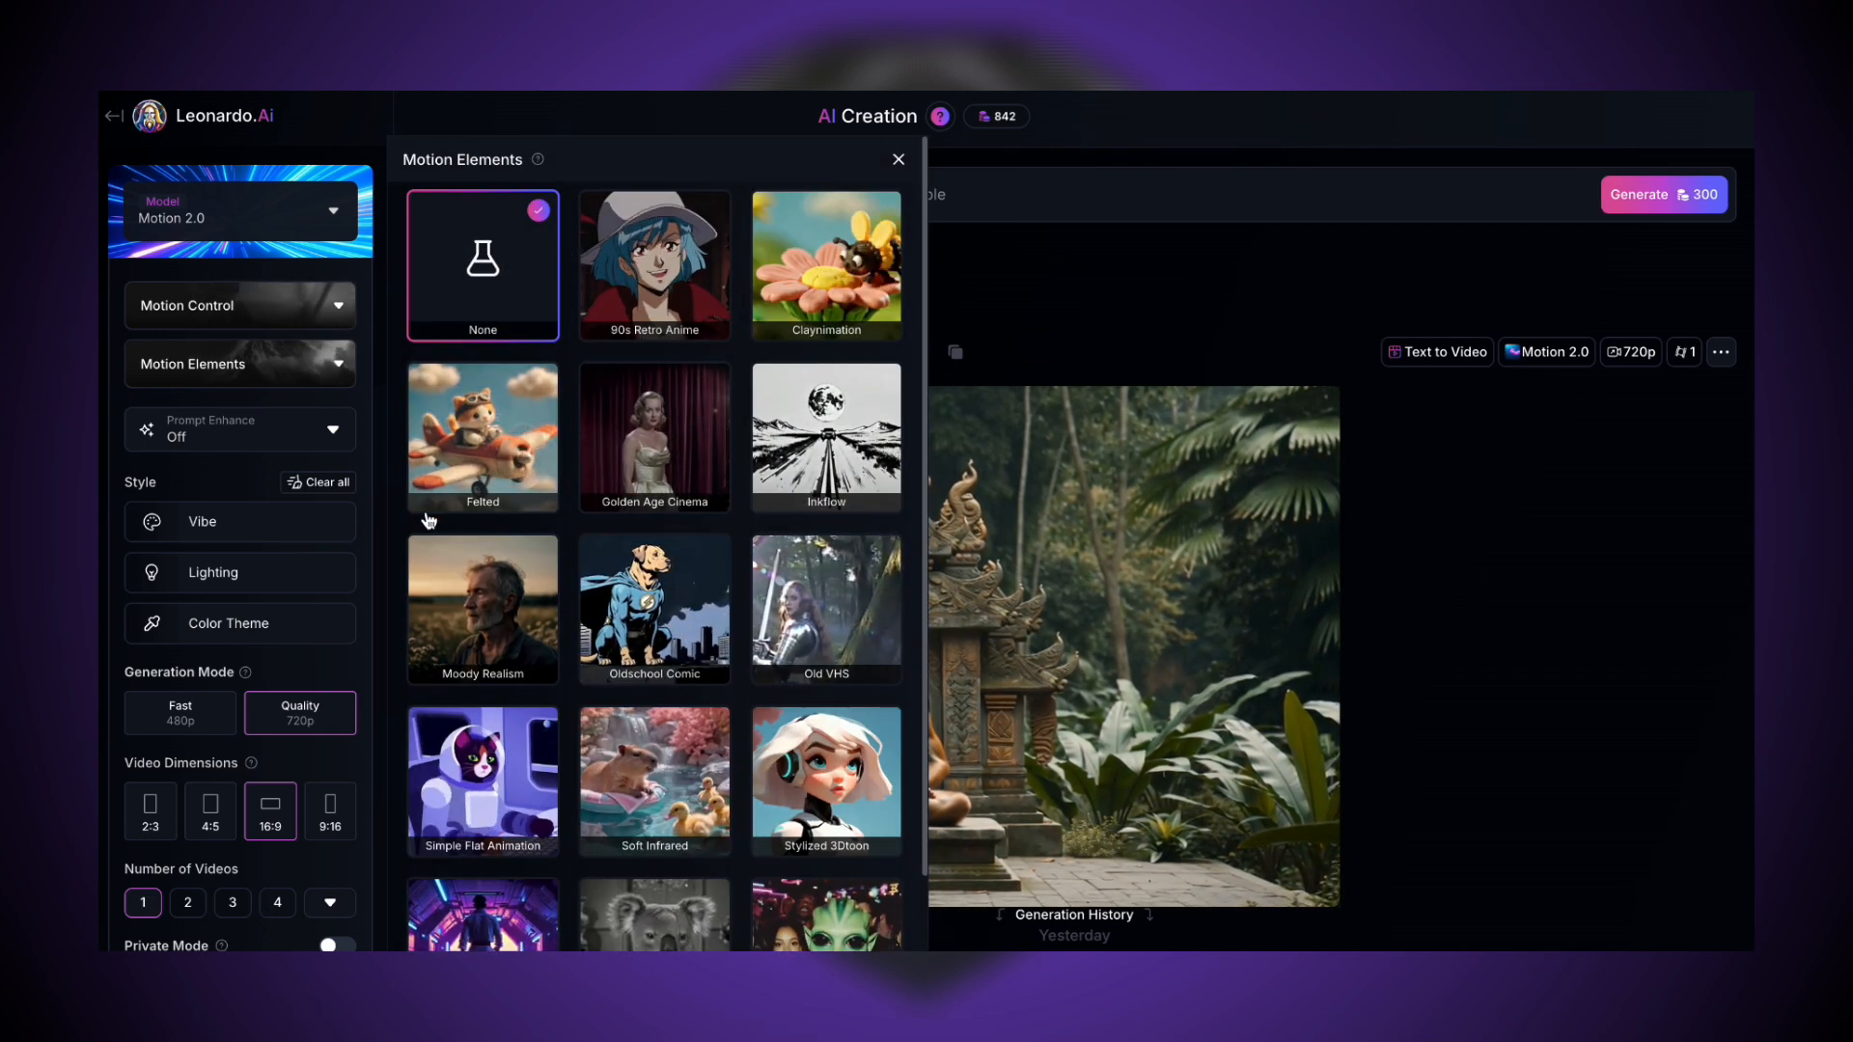
pyautogui.click(453, 576)
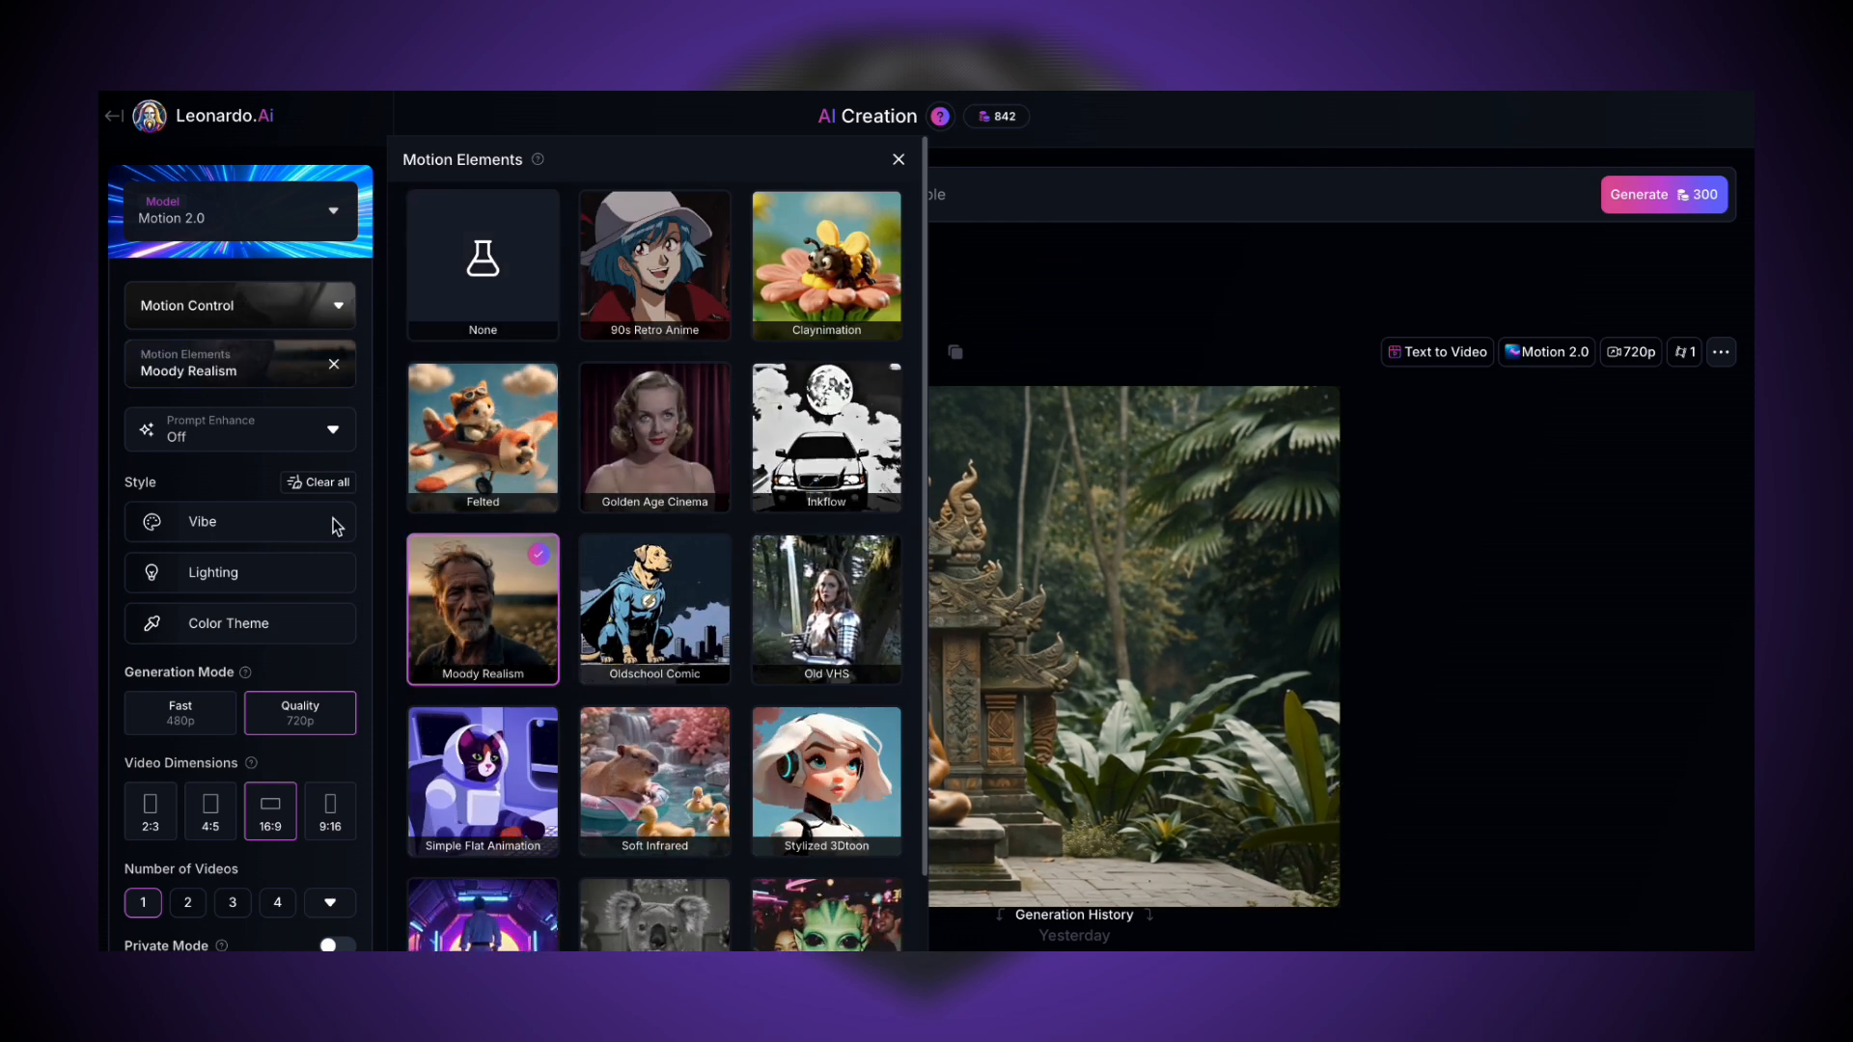
pyautogui.click(289, 526)
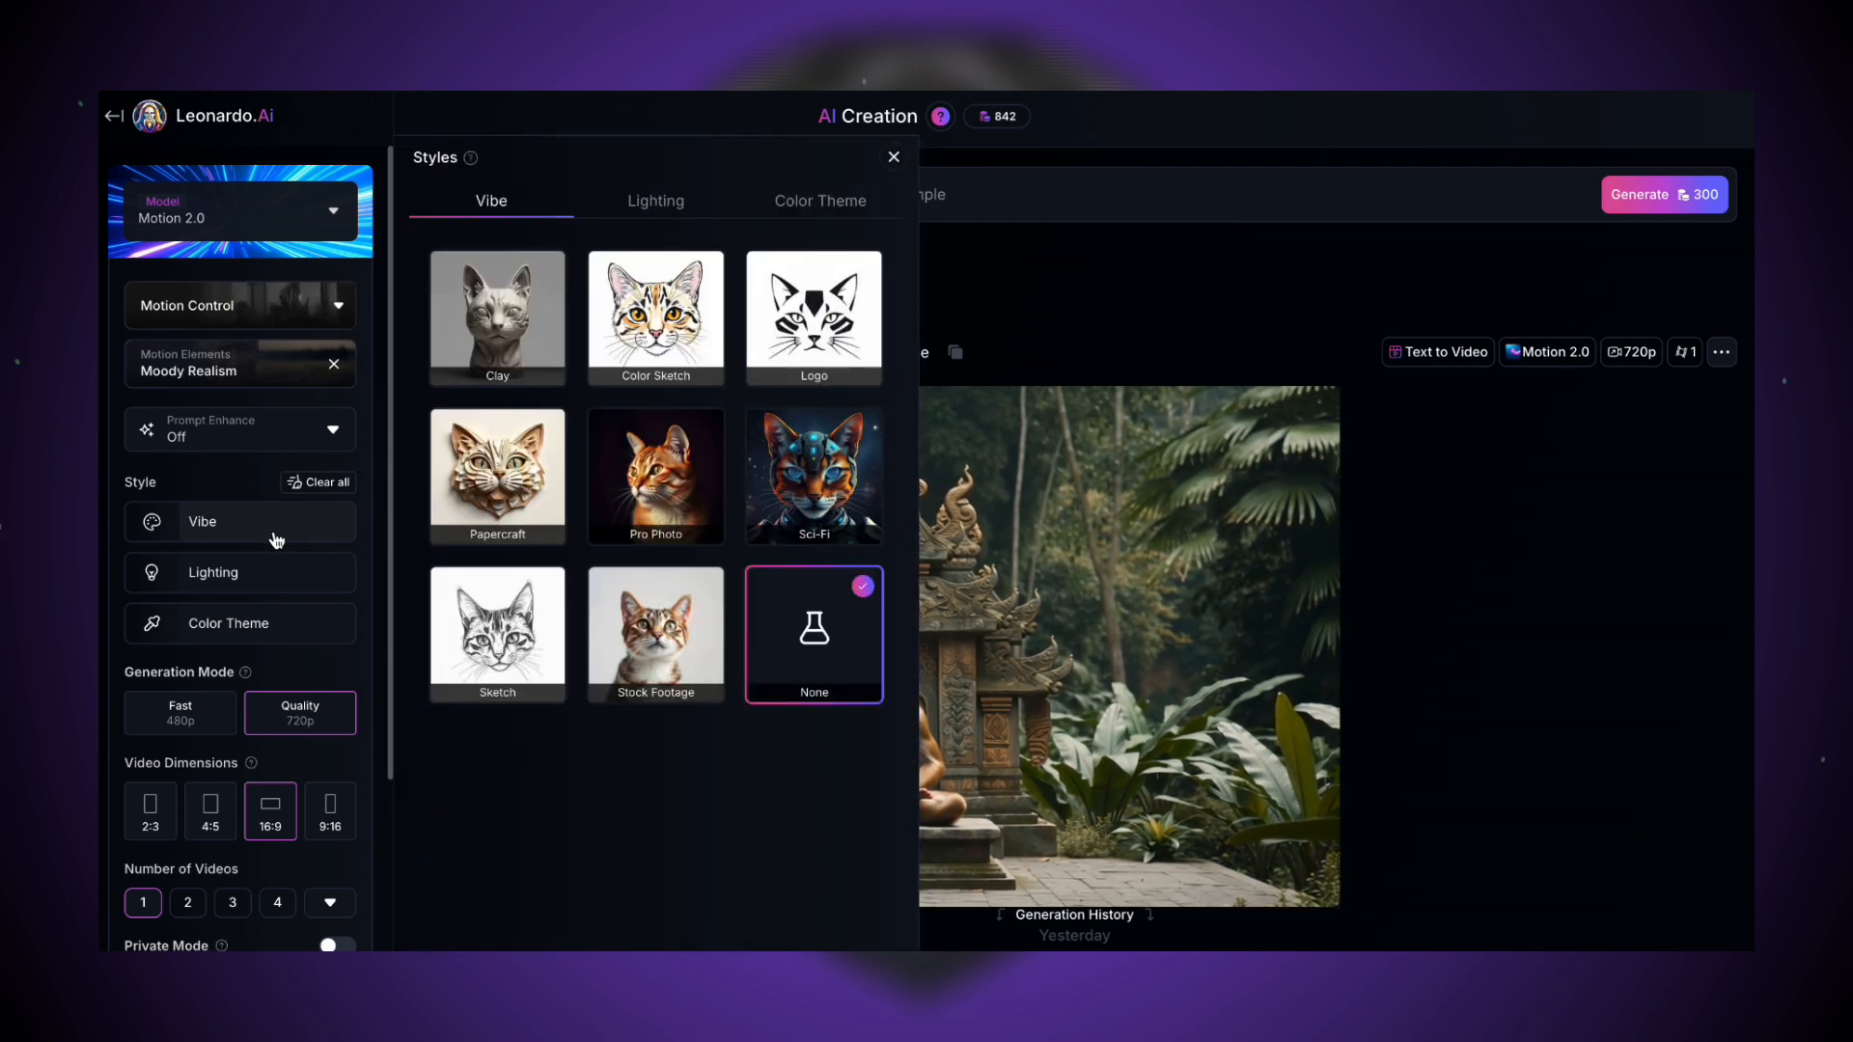
pyautogui.click(672, 203)
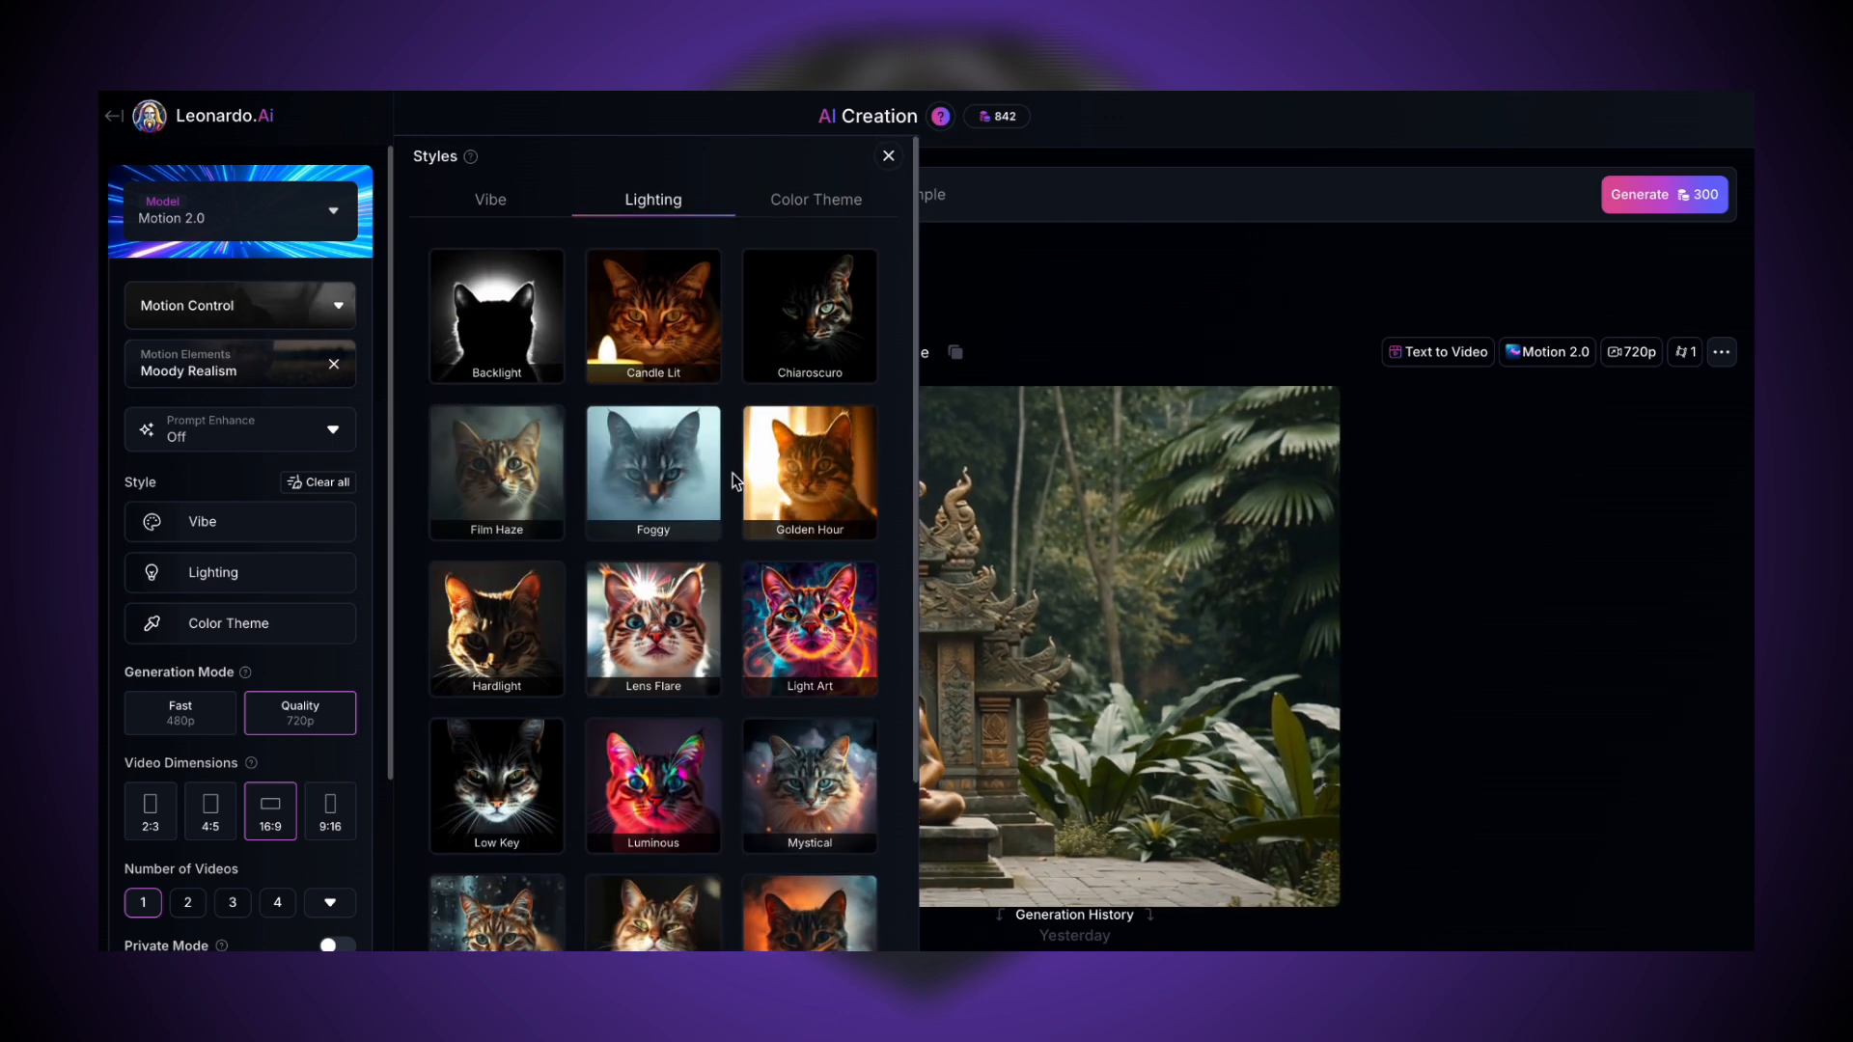
pyautogui.click(707, 434)
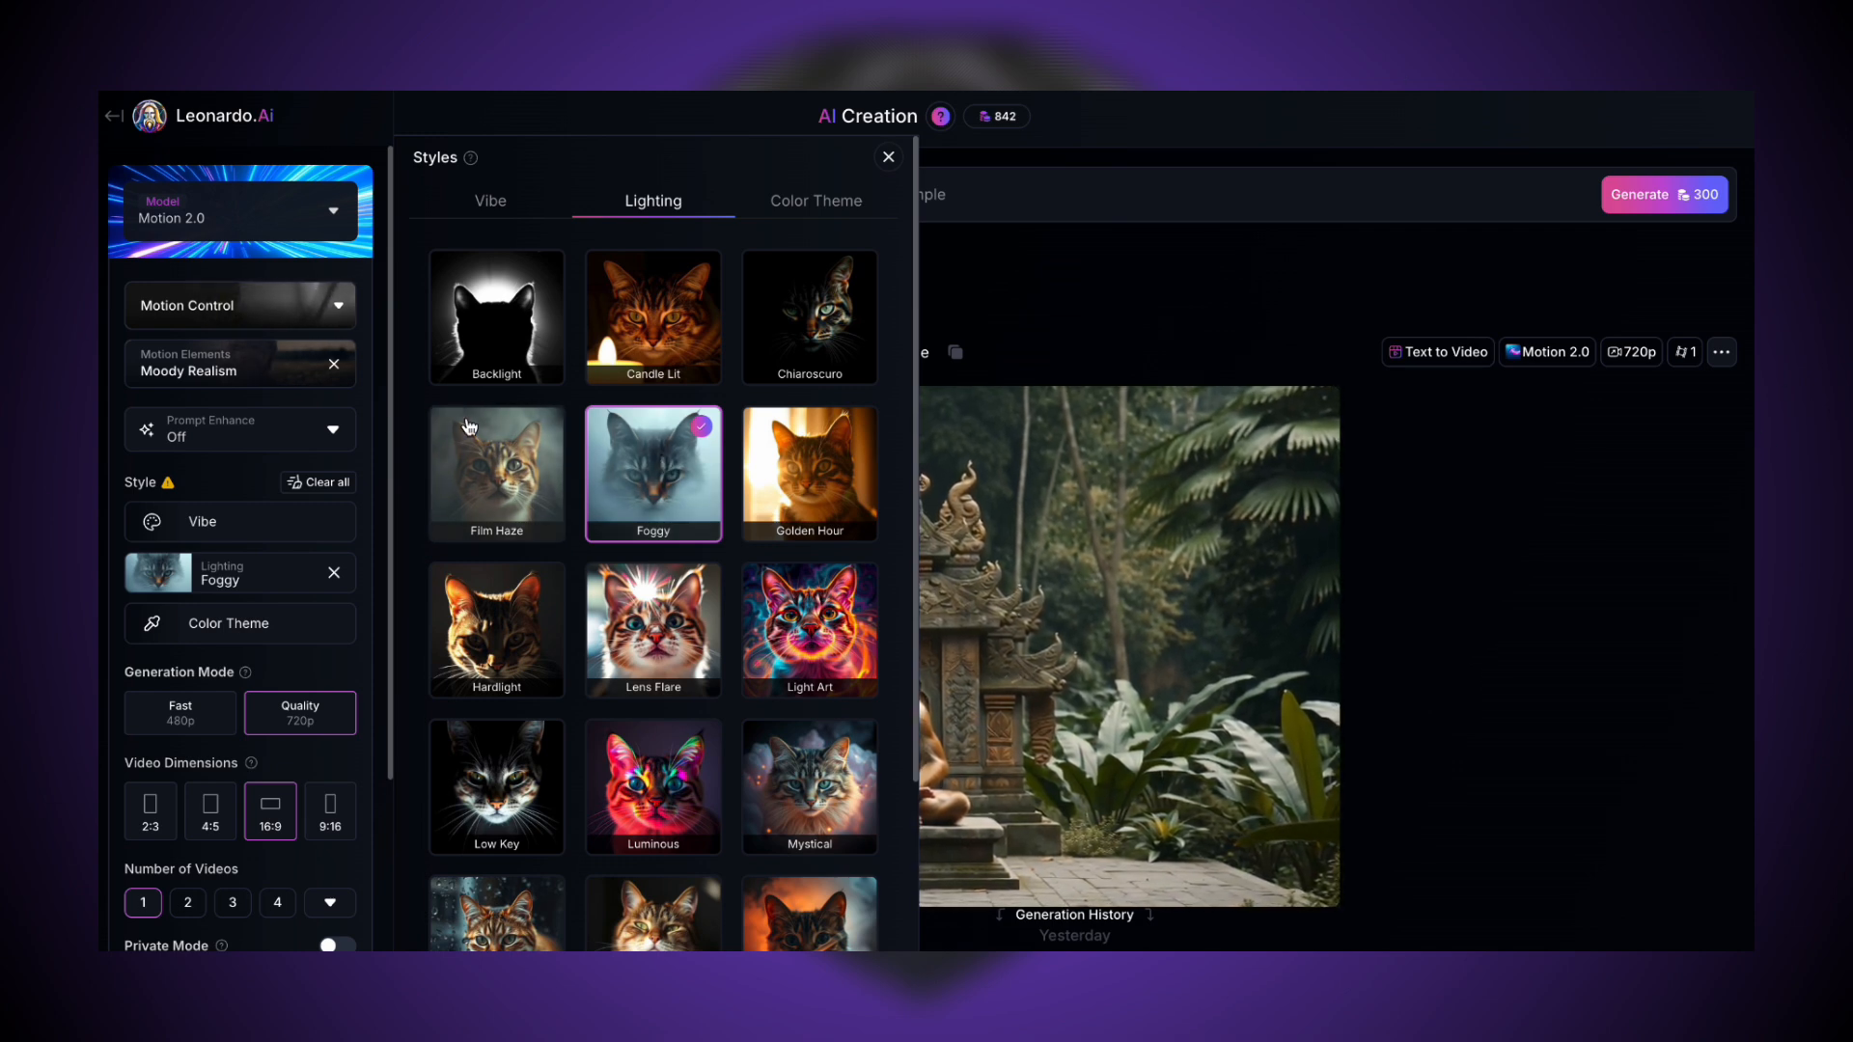
# - Set Prompt Enhance to On, then generate the meditating monkey video again and open it for playback
pyautogui.click(339, 425)
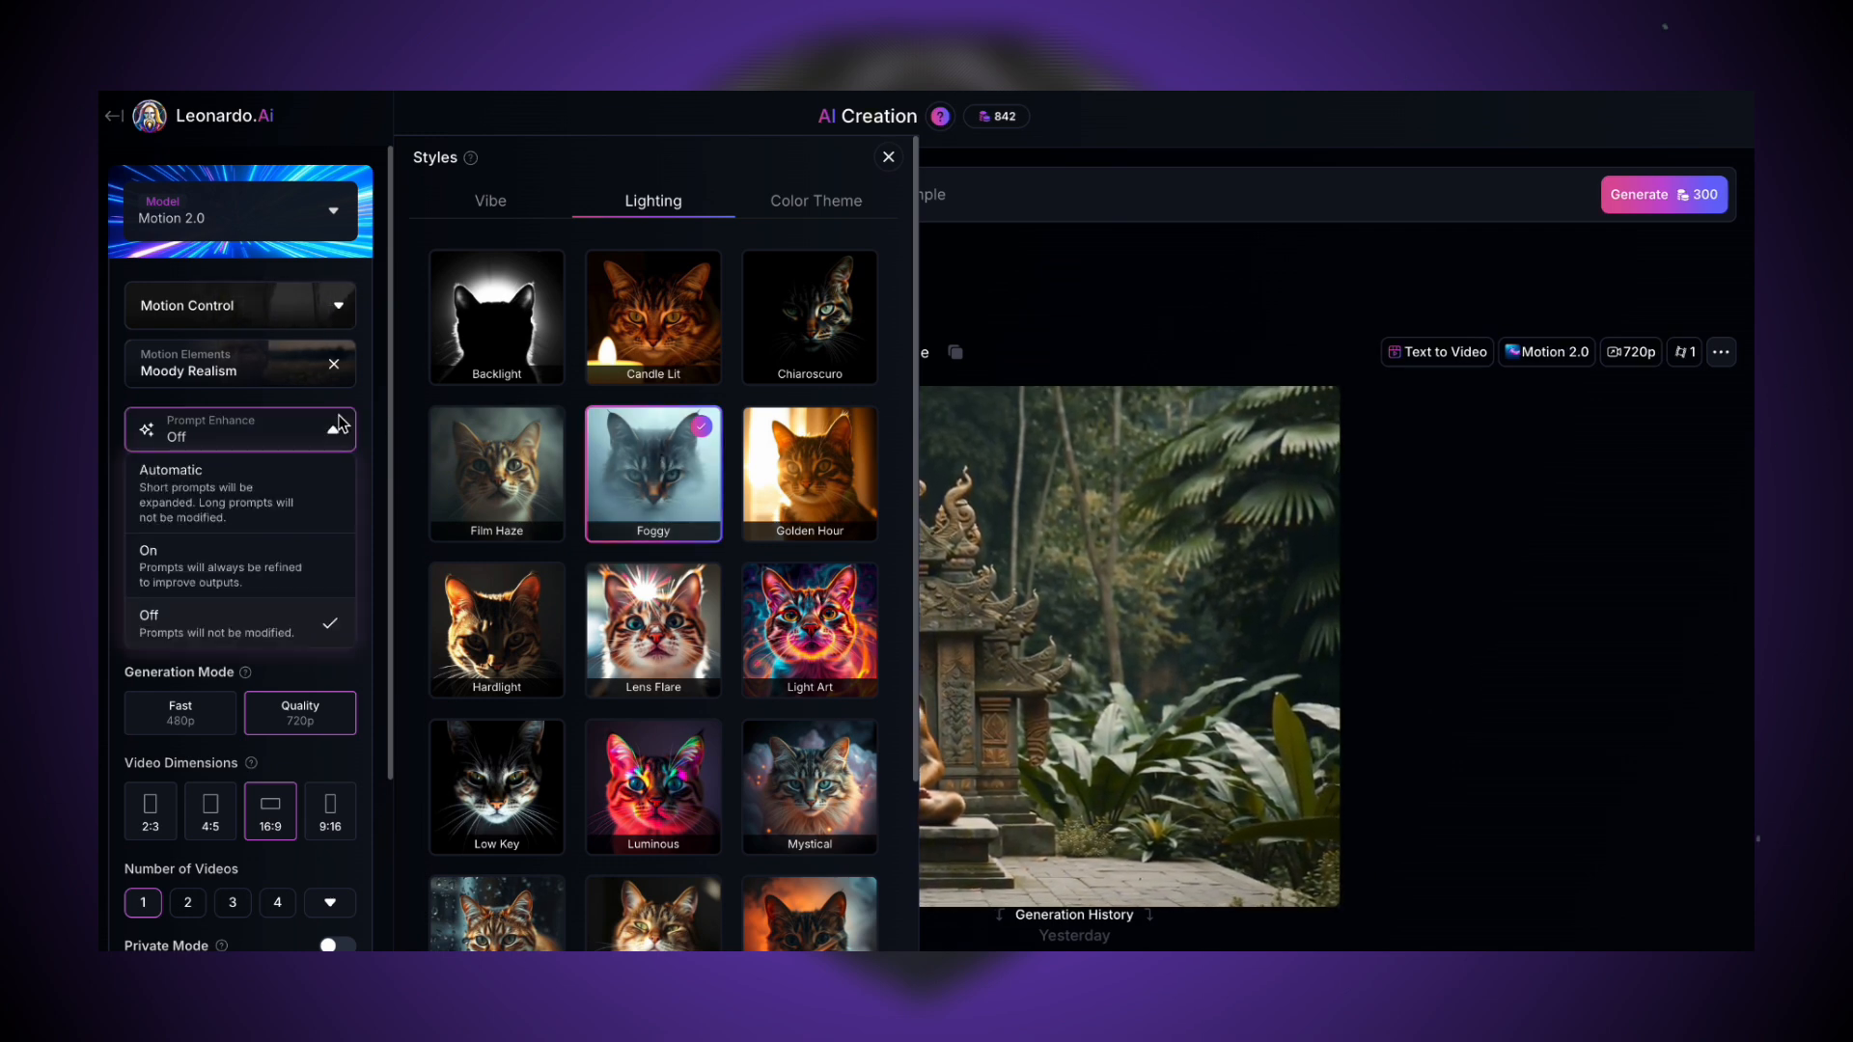
pyautogui.click(328, 567)
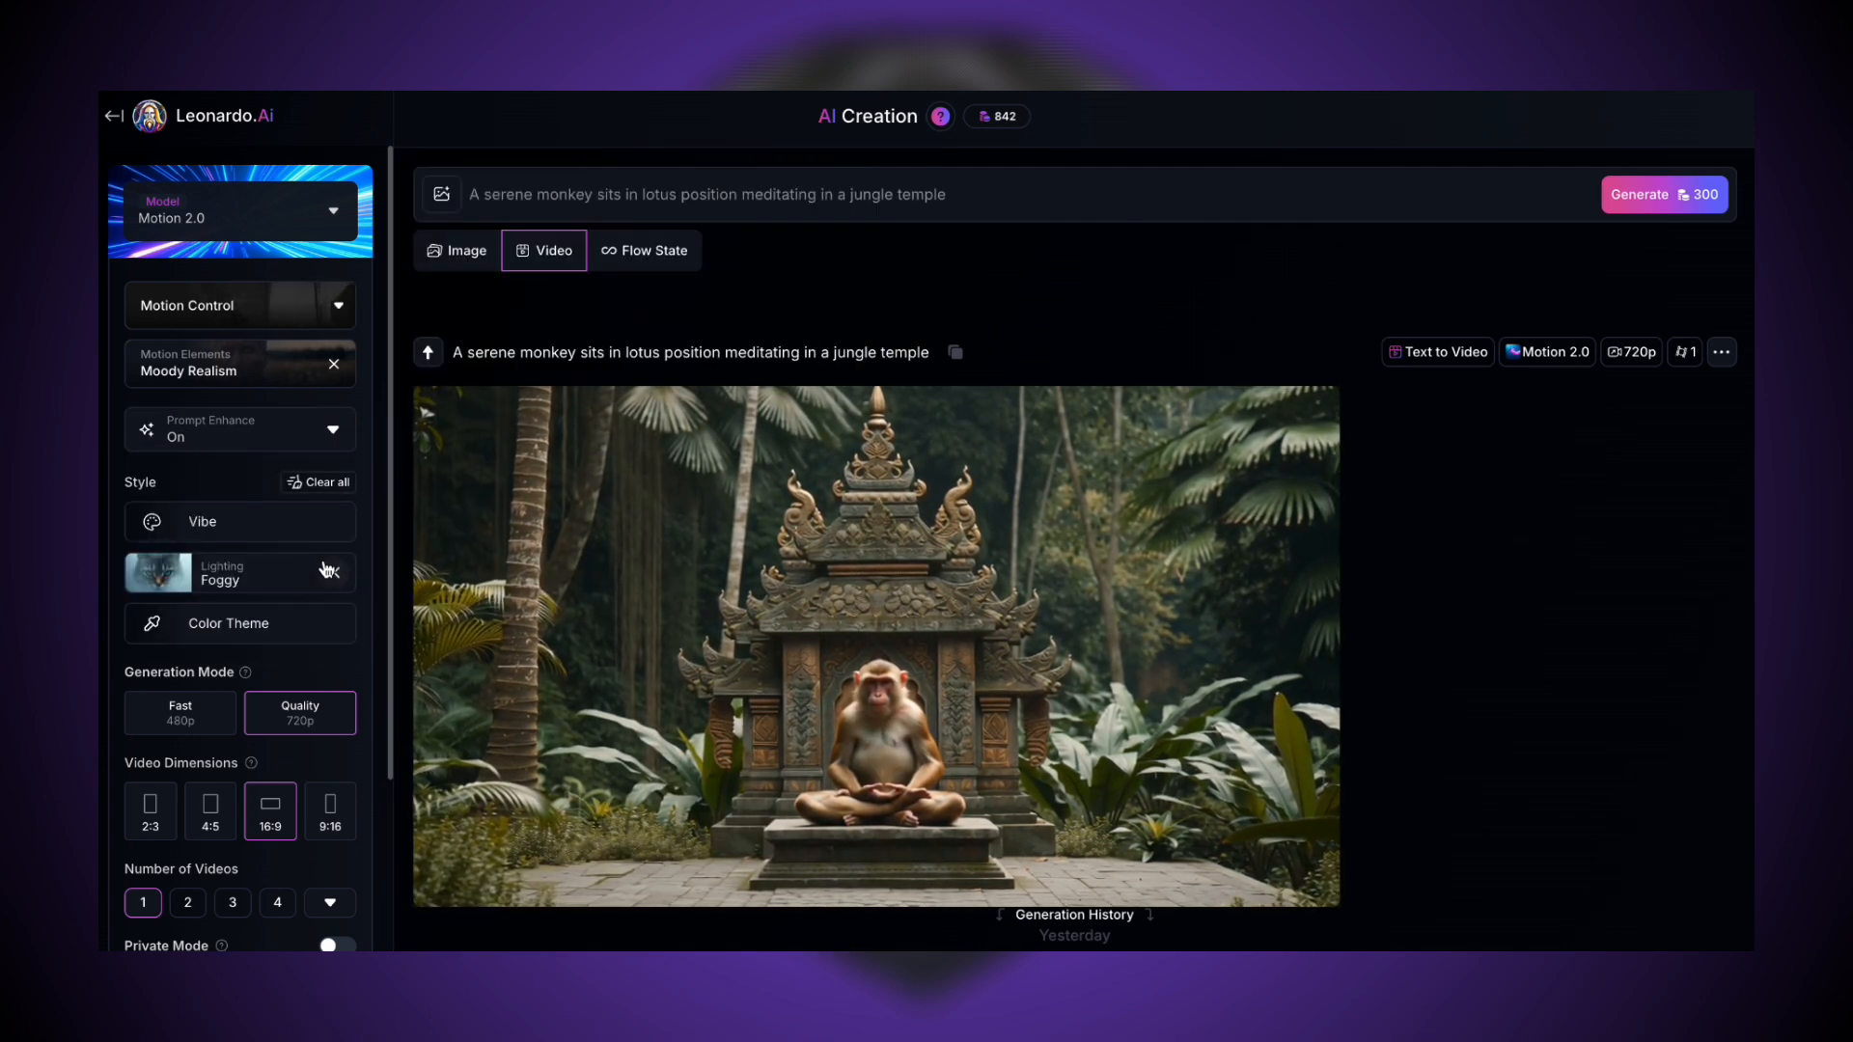
pyautogui.click(1687, 202)
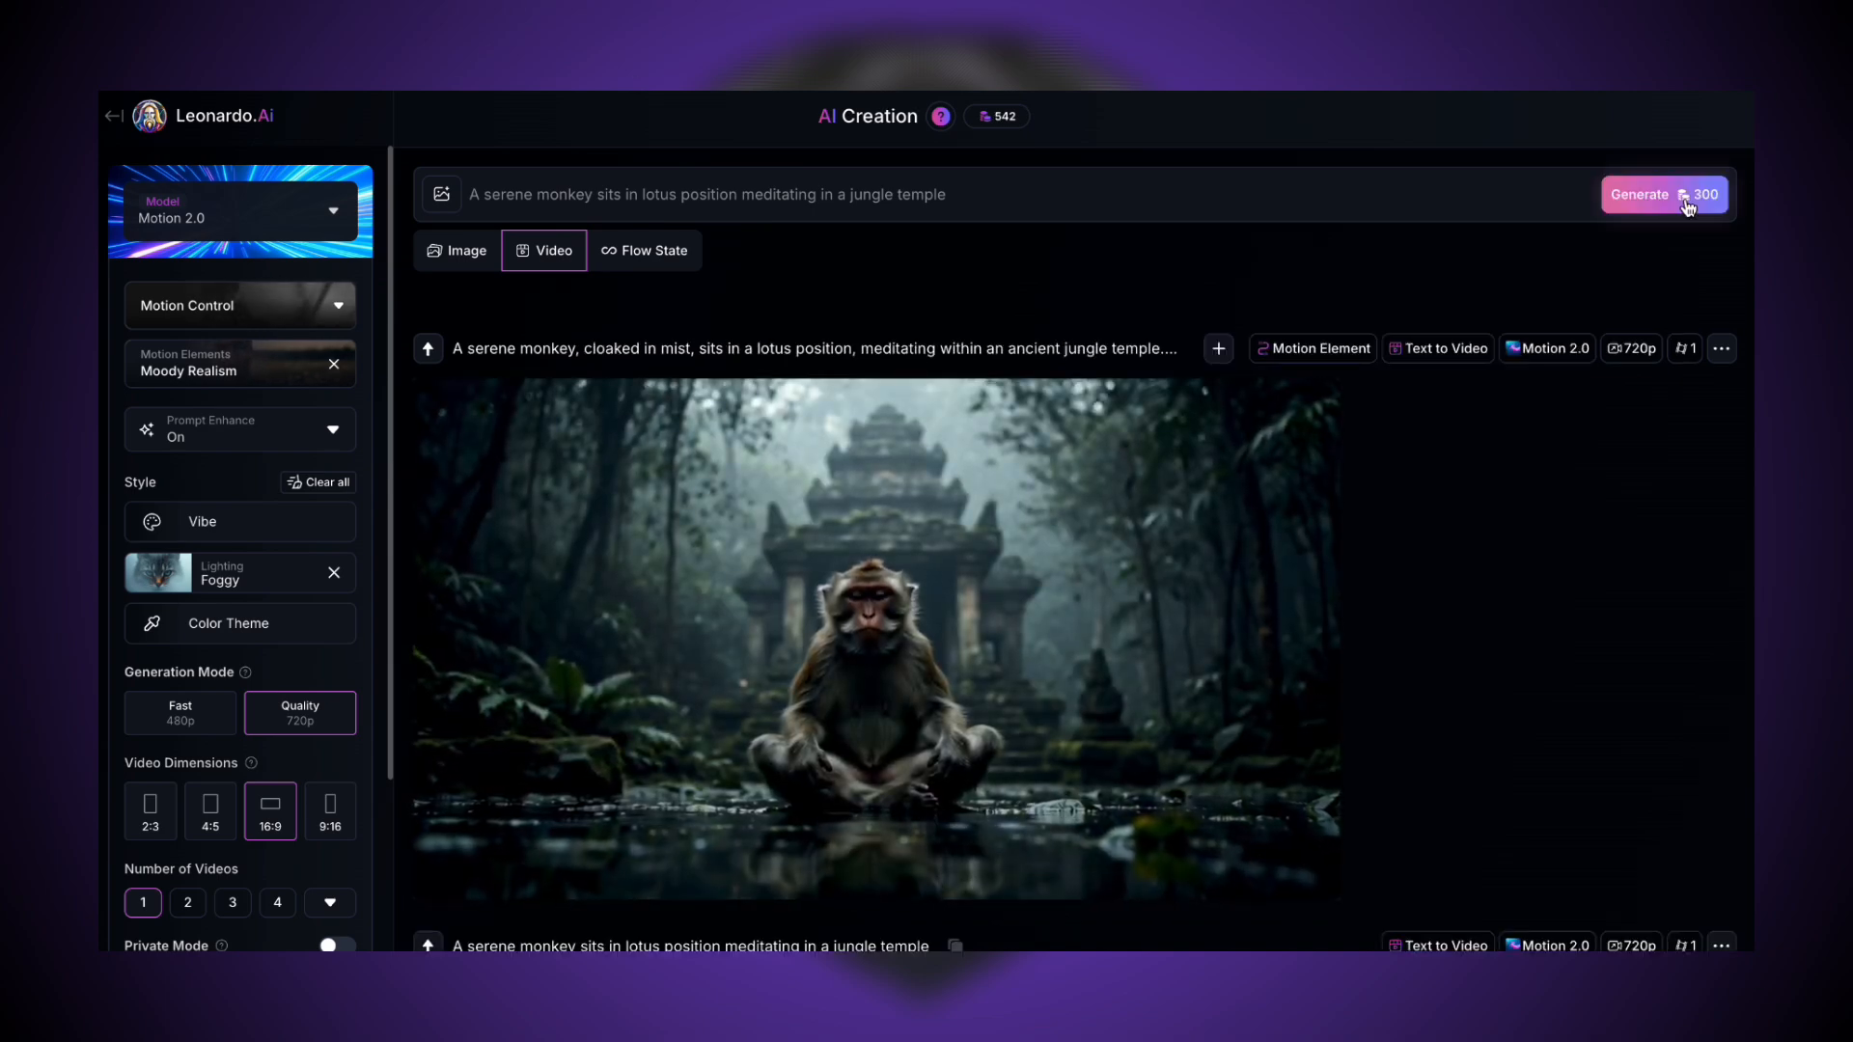
pyautogui.click(1179, 483)
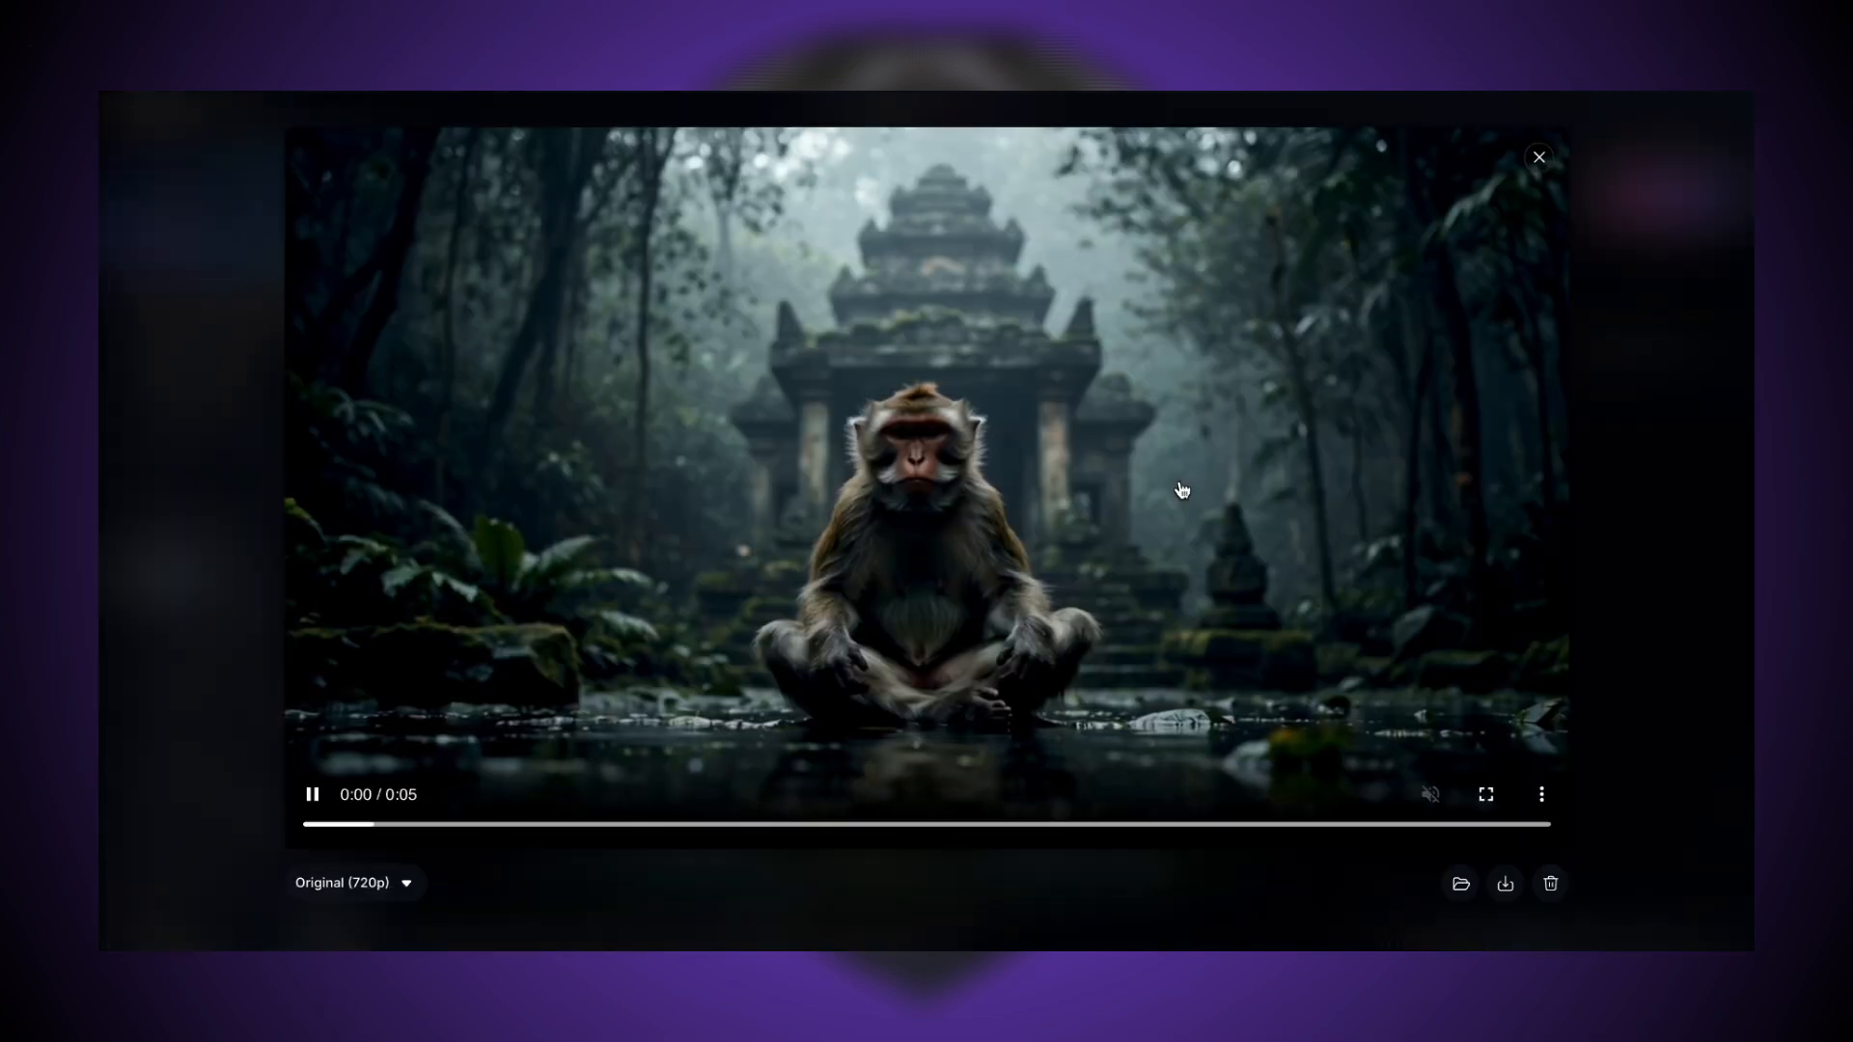